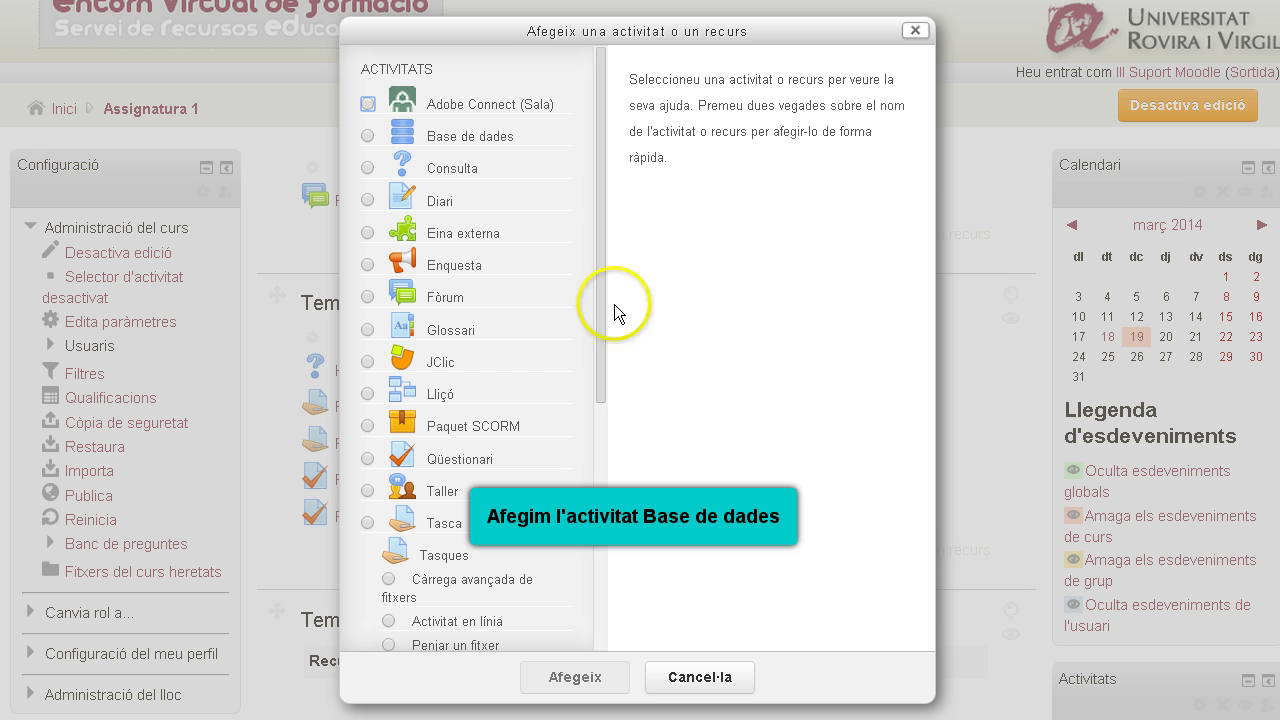
Add a Base de dades activity to Tema 1, named "Base de dades" and described as "Base de dades del curs"
{"action": "left_click", "coordinate": [366, 137]}
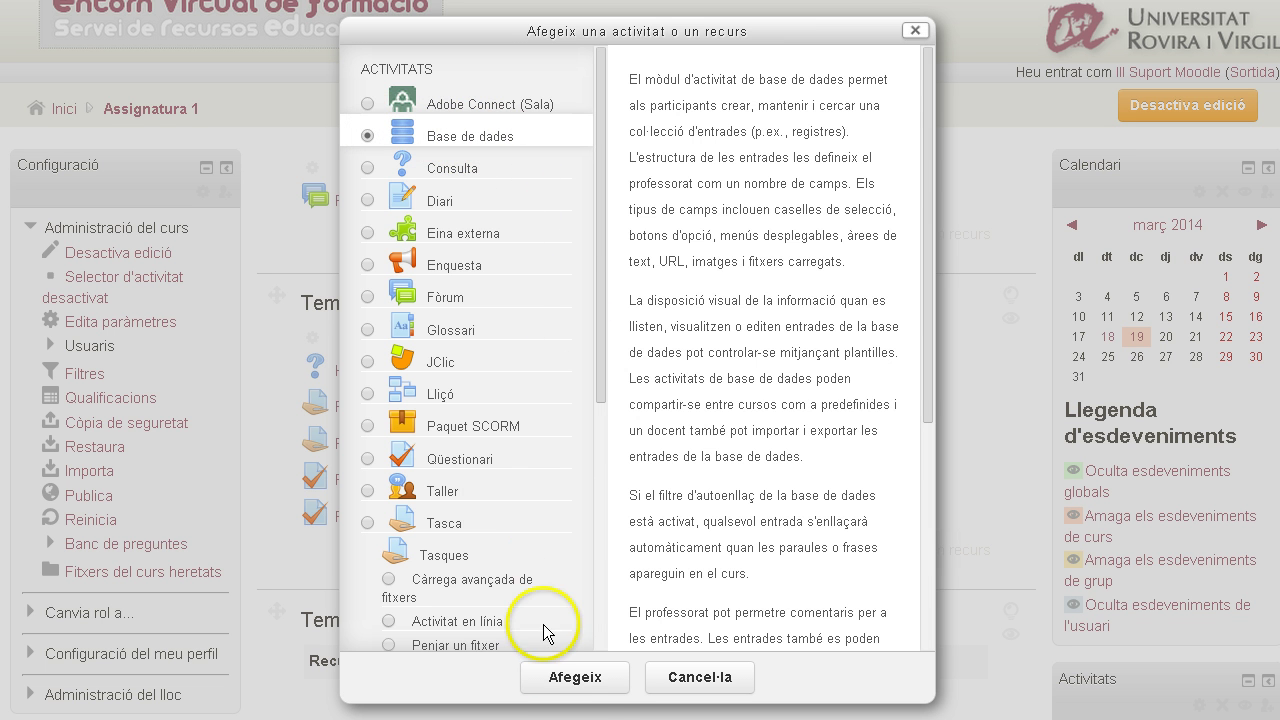
{"action": "left_click", "coordinate": [565, 680]}
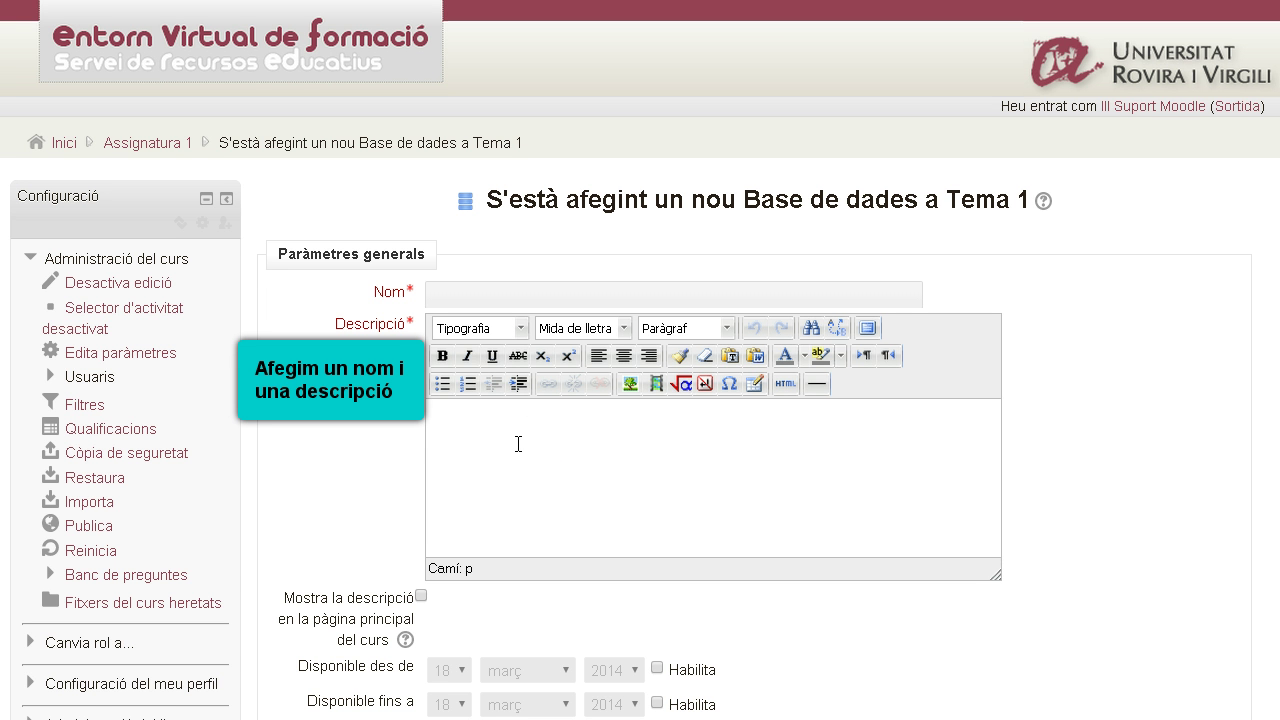
{"action": "left_click", "coordinate": [428, 292]}
{"action": "type", "text": "Base de dades"}
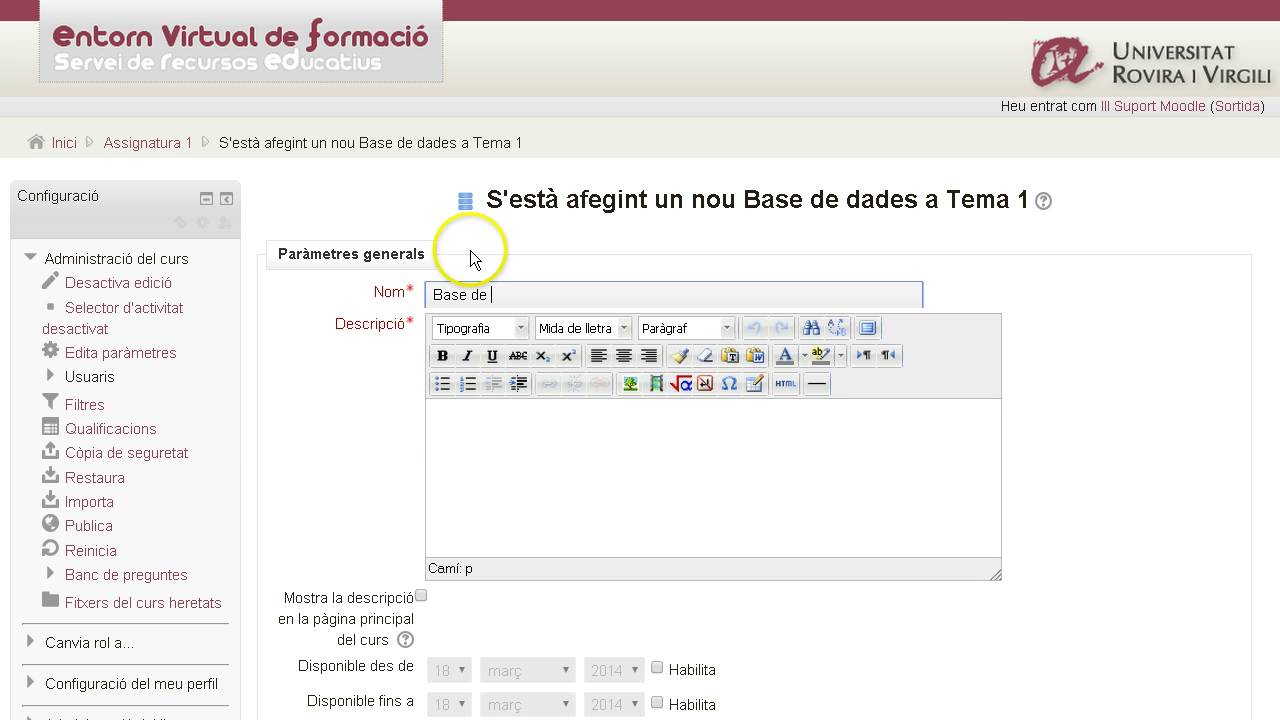
{"action": "left_click", "coordinate": [437, 416]}
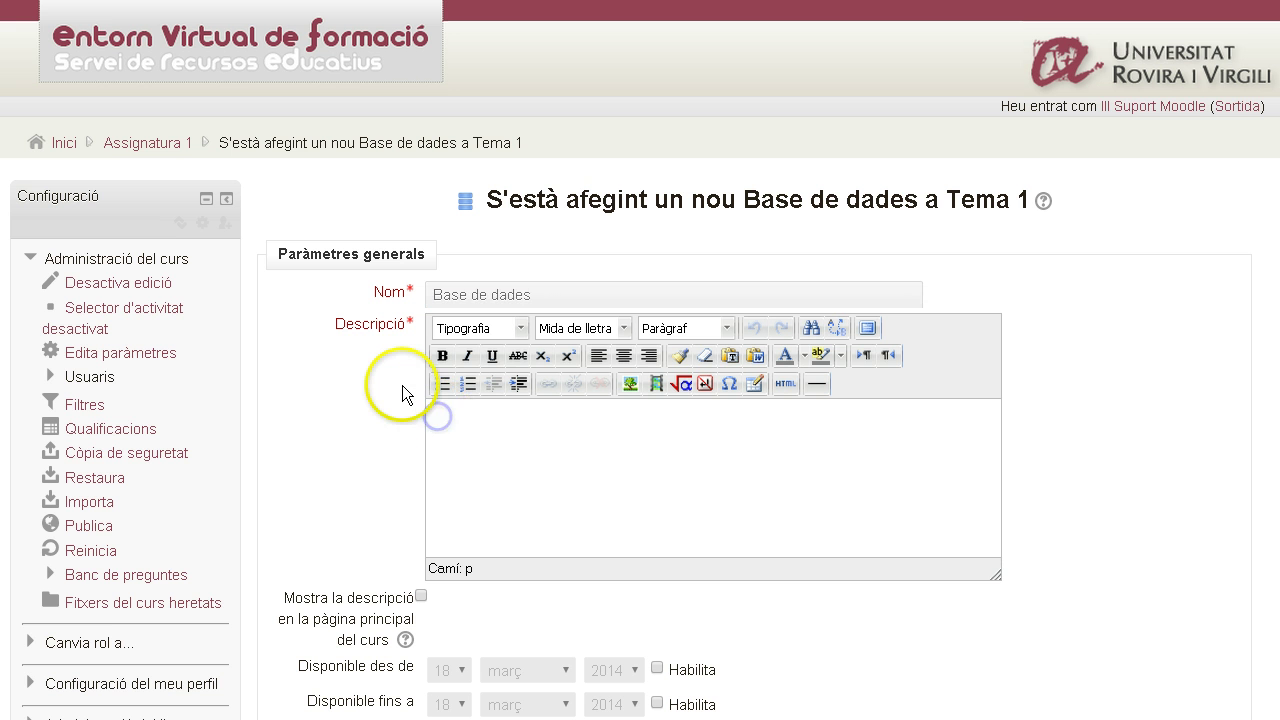
{"action": "type", "text": "Base de dades del curs"}
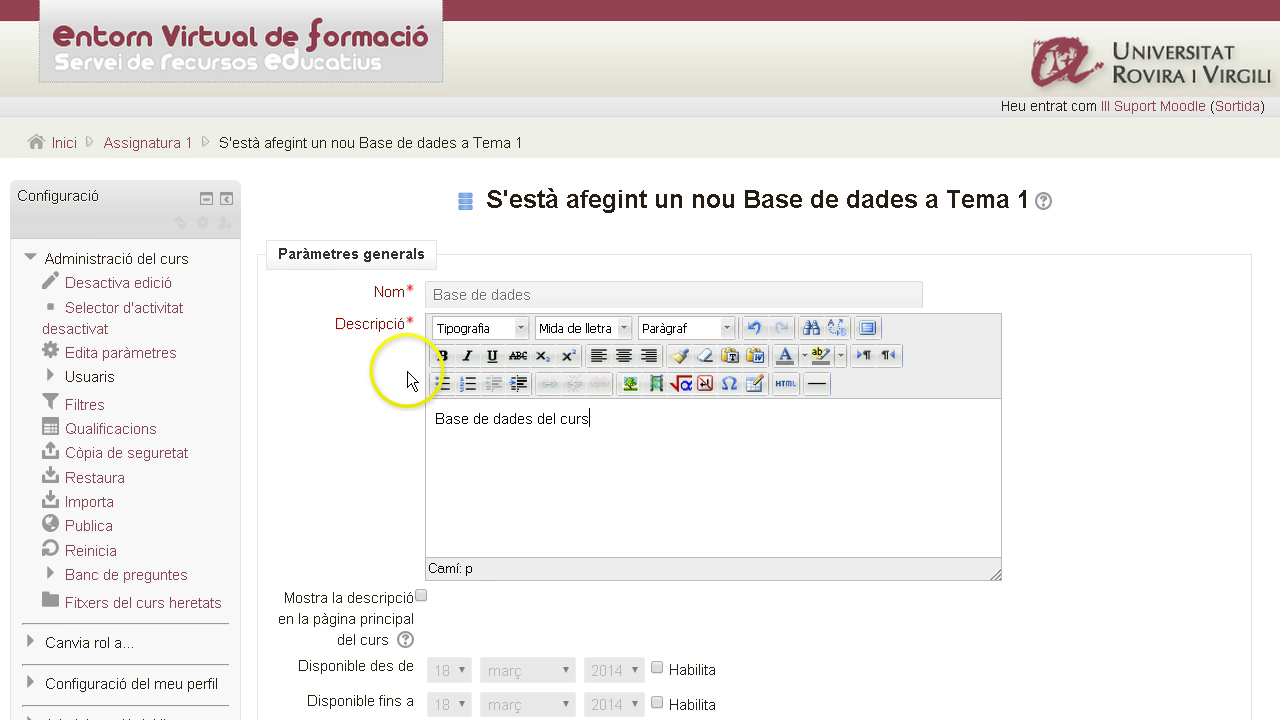
Save the new activity with its default settings, returning to the course, and open Base de dades in Tema 1
{"action": "scroll", "coordinate": [407, 371], "scroll_direction": "down", "scroll_amount": 2}
{"action": "scroll", "coordinate": [407, 371], "scroll_direction": "down", "scroll_amount": 2}
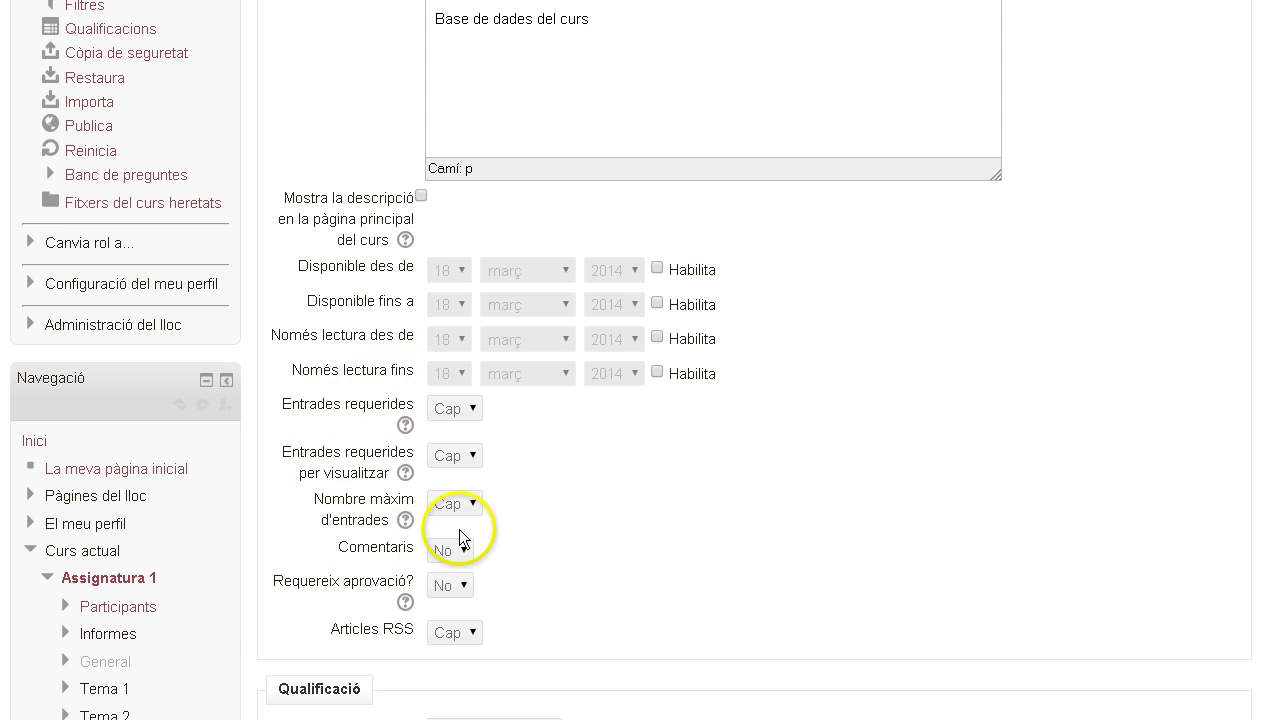
{"action": "scroll", "coordinate": [345, 432], "scroll_direction": "down", "scroll_amount": 3}
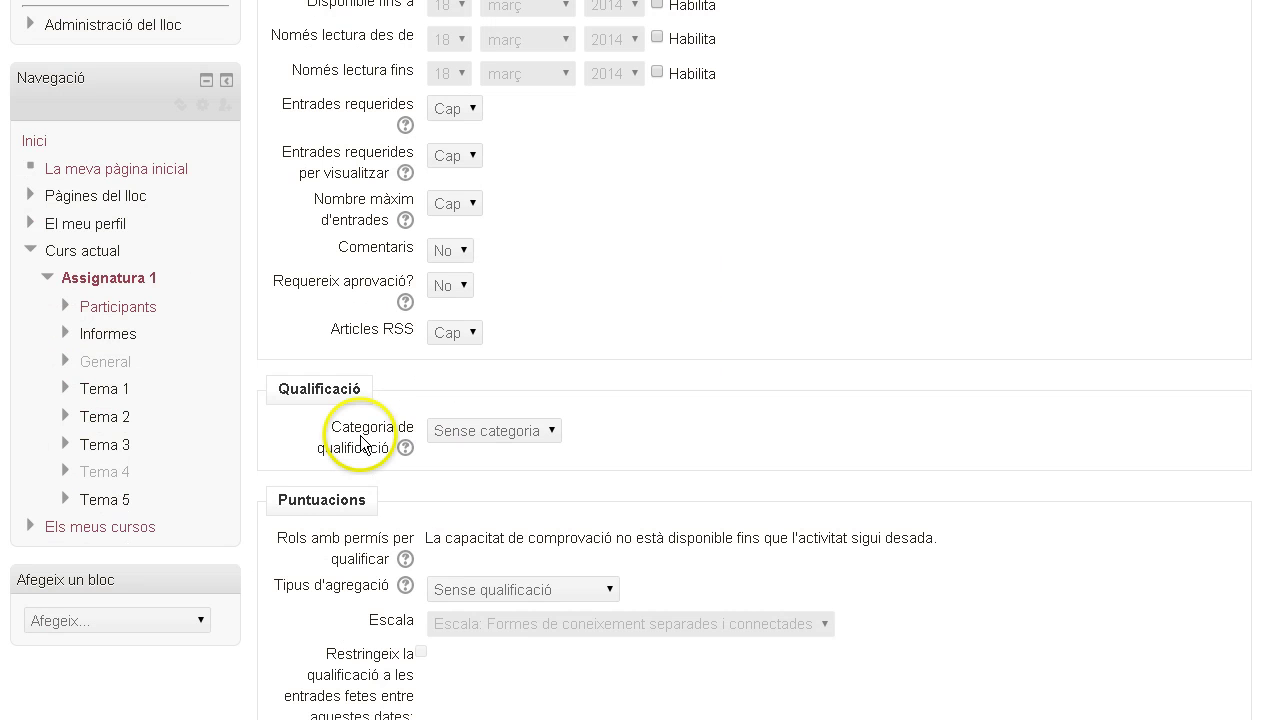
{"action": "scroll", "coordinate": [407, 458], "scroll_direction": "down", "scroll_amount": 8}
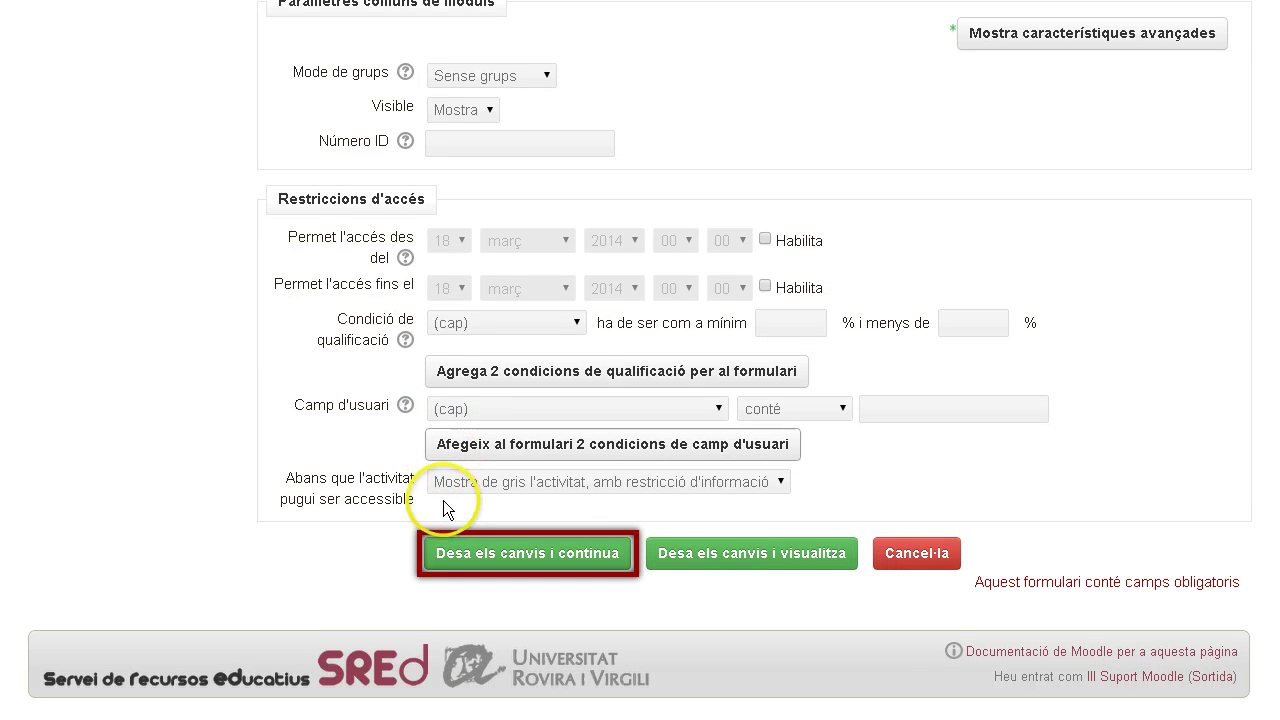
{"action": "left_click", "coordinate": [532, 556]}
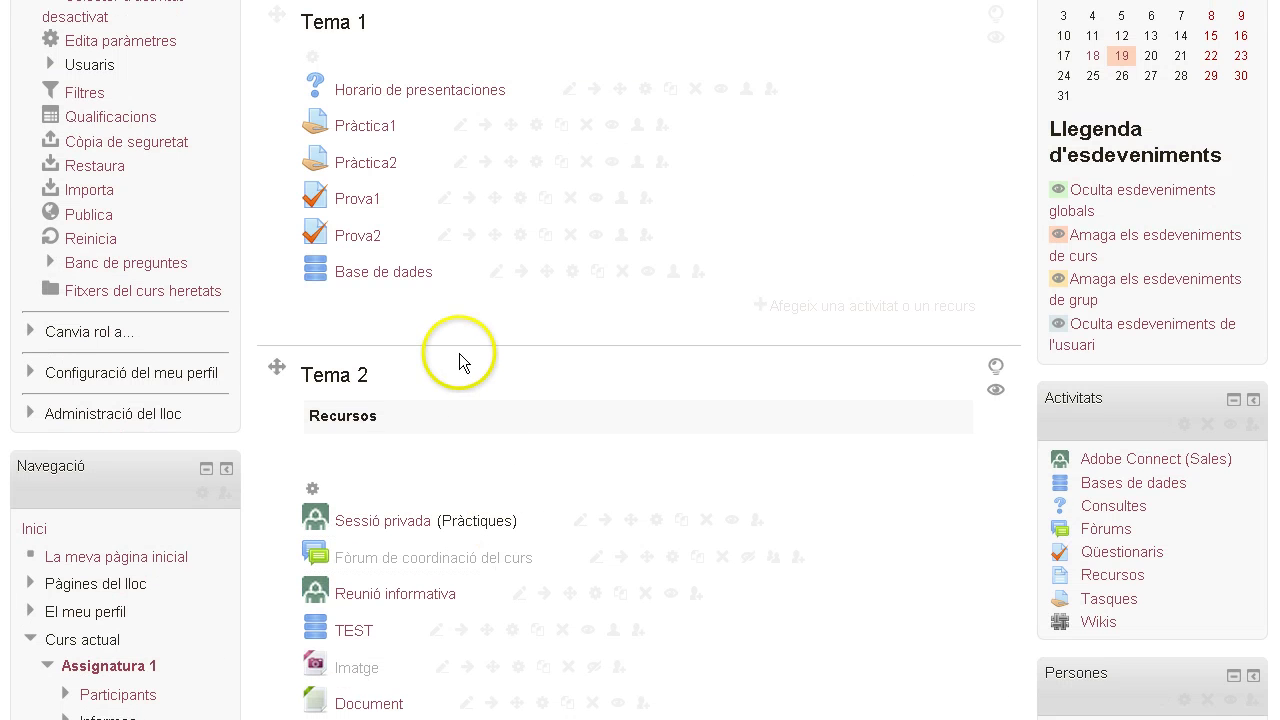
{"action": "left_click", "coordinate": [386, 272]}
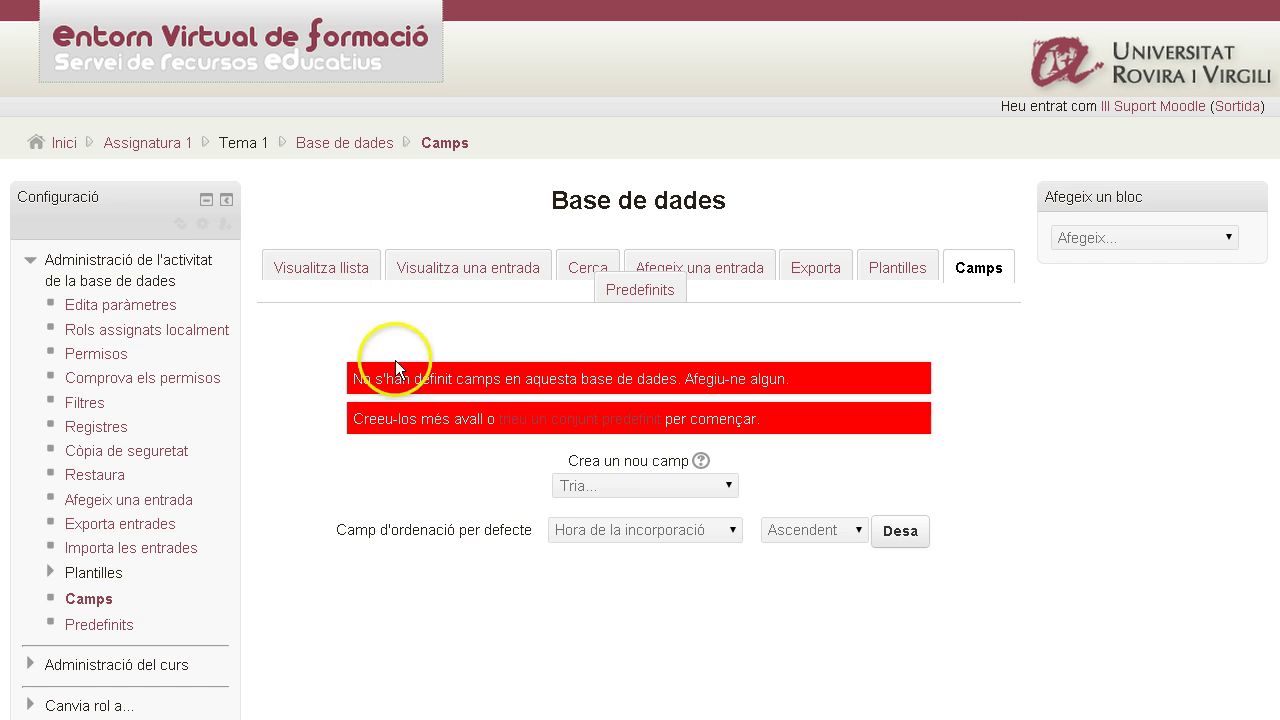
Create a Data-type field named "Data" with the description "Data de creació del fitxer"
{"action": "scroll", "coordinate": [579, 576], "scroll_direction": "down", "scroll_amount": 2}
{"action": "scroll", "coordinate": [579, 576], "scroll_direction": "down", "scroll_amount": 2}
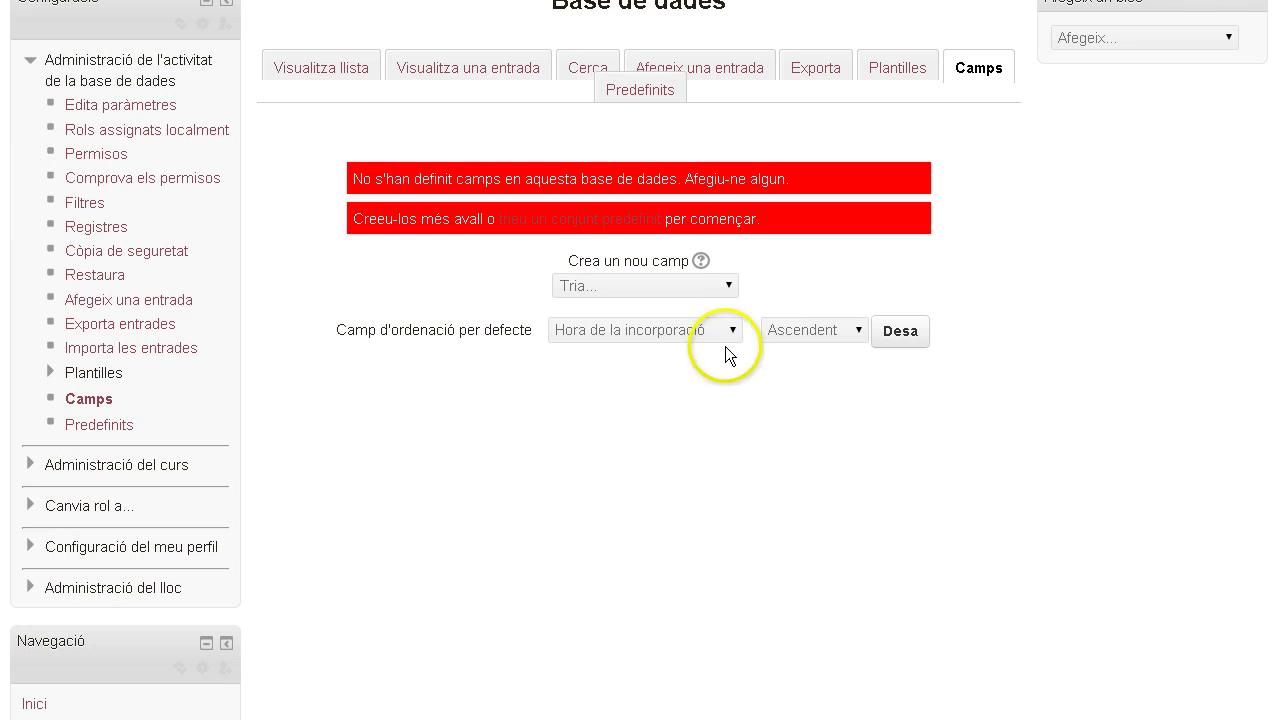
{"action": "left_click", "coordinate": [732, 287]}
{"action": "left_click", "coordinate": [695, 357]}
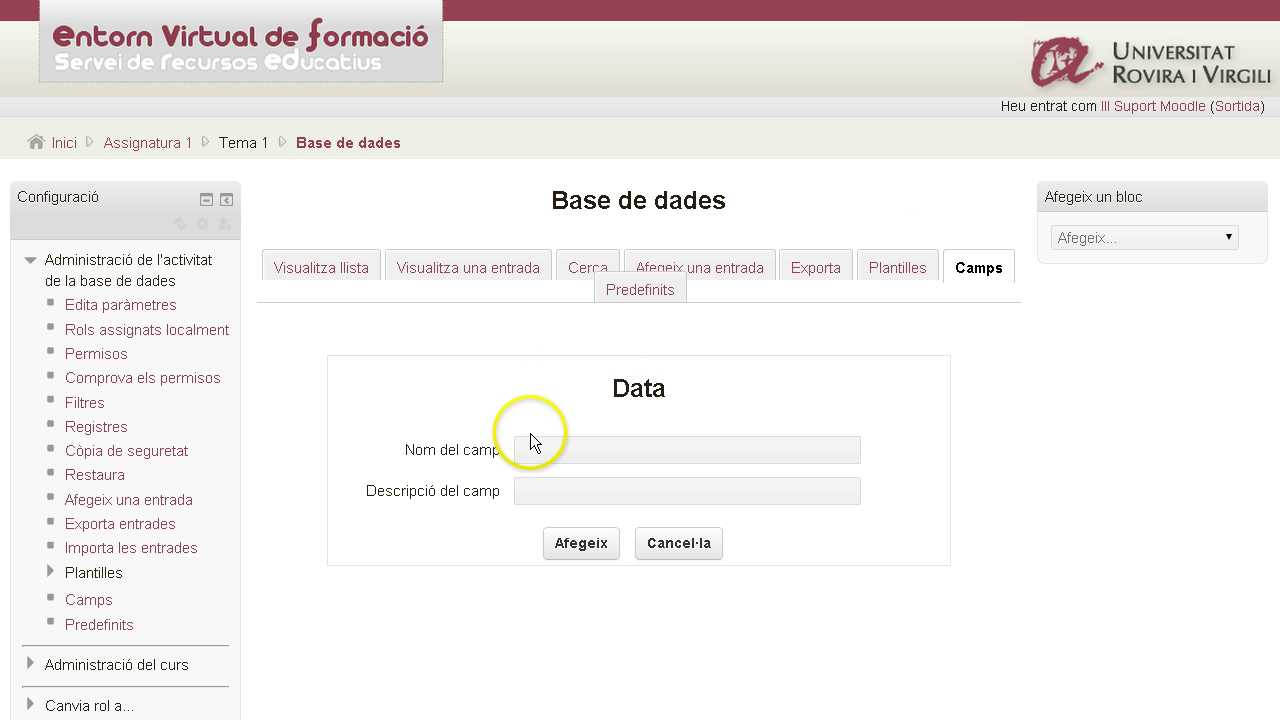
{"action": "scroll", "coordinate": [530, 434], "scroll_direction": "down", "scroll_amount": 1}
{"action": "left_click", "coordinate": [534, 351]}
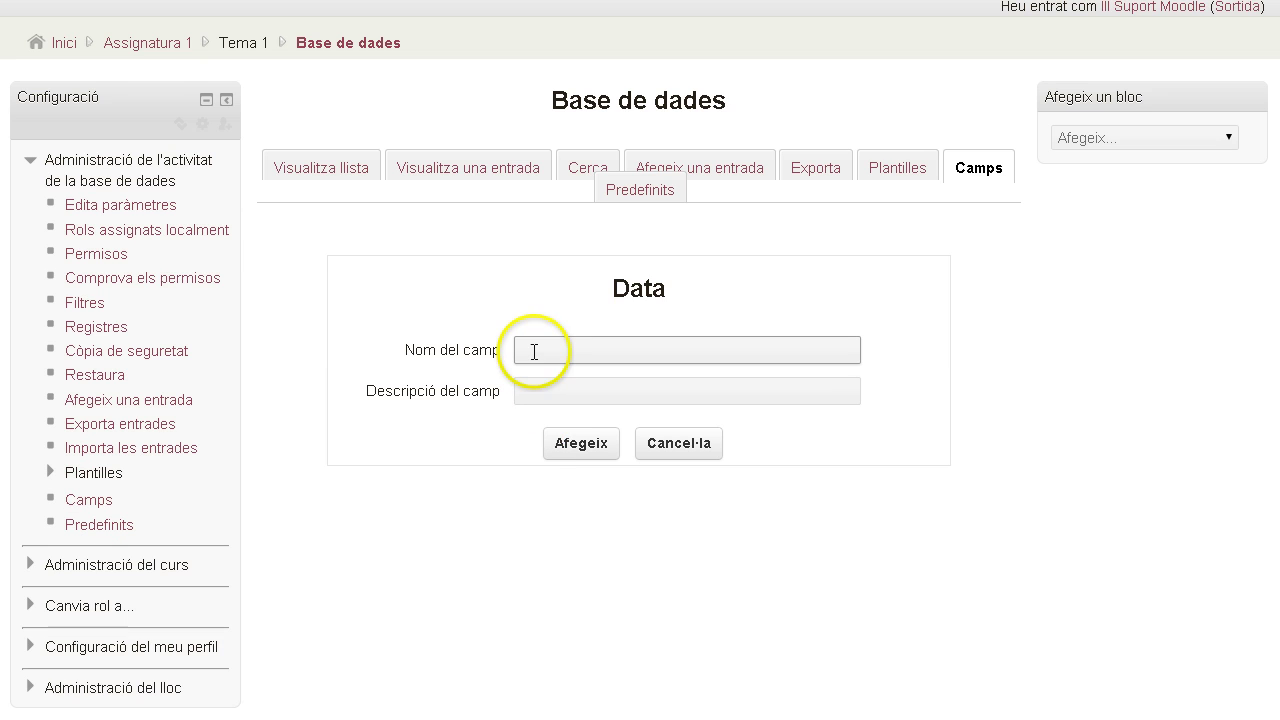
{"action": "left_click", "coordinate": [534, 351]}
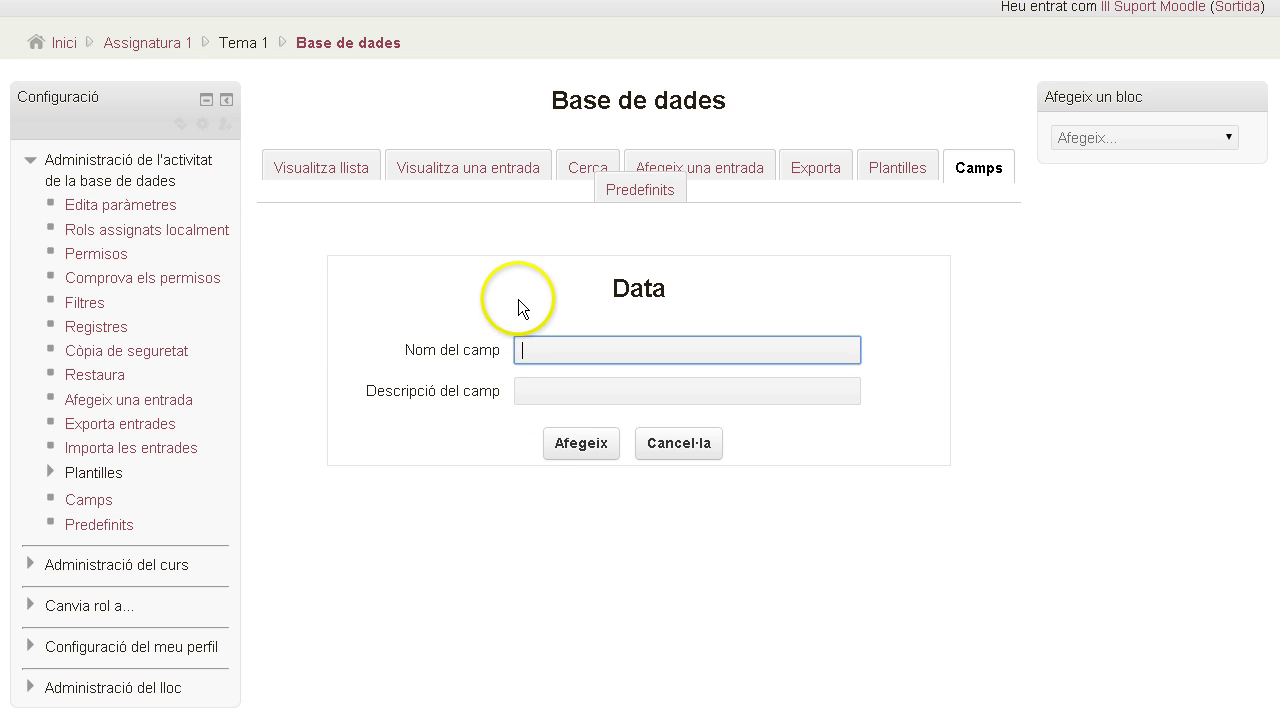
{"action": "type", "text": "Data"}
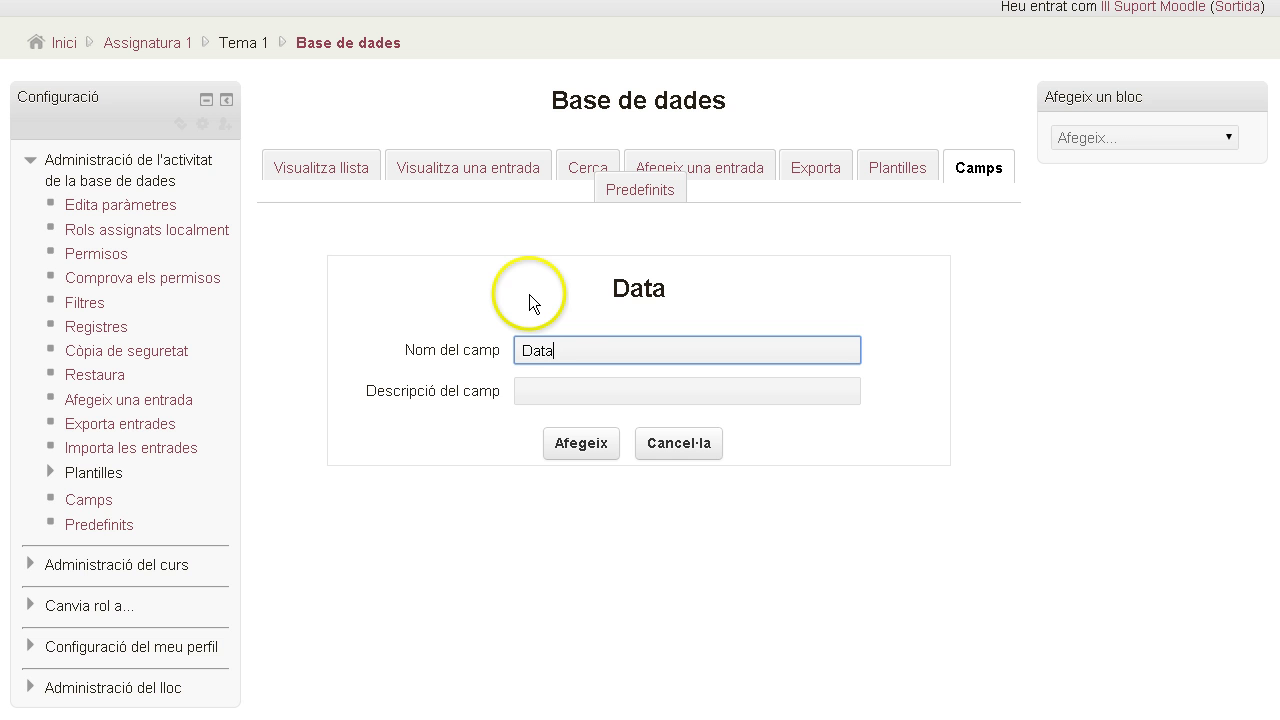
{"action": "left_click", "coordinate": [522, 390]}
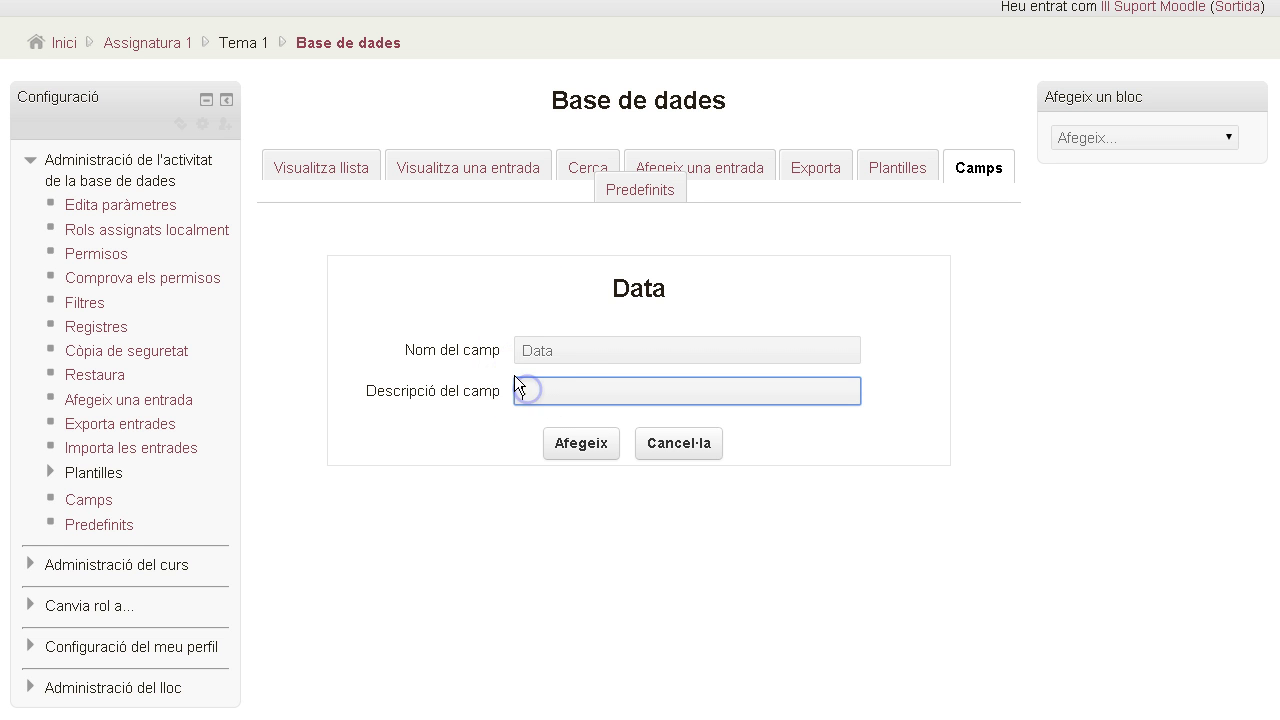
{"action": "type", "text": "D"}
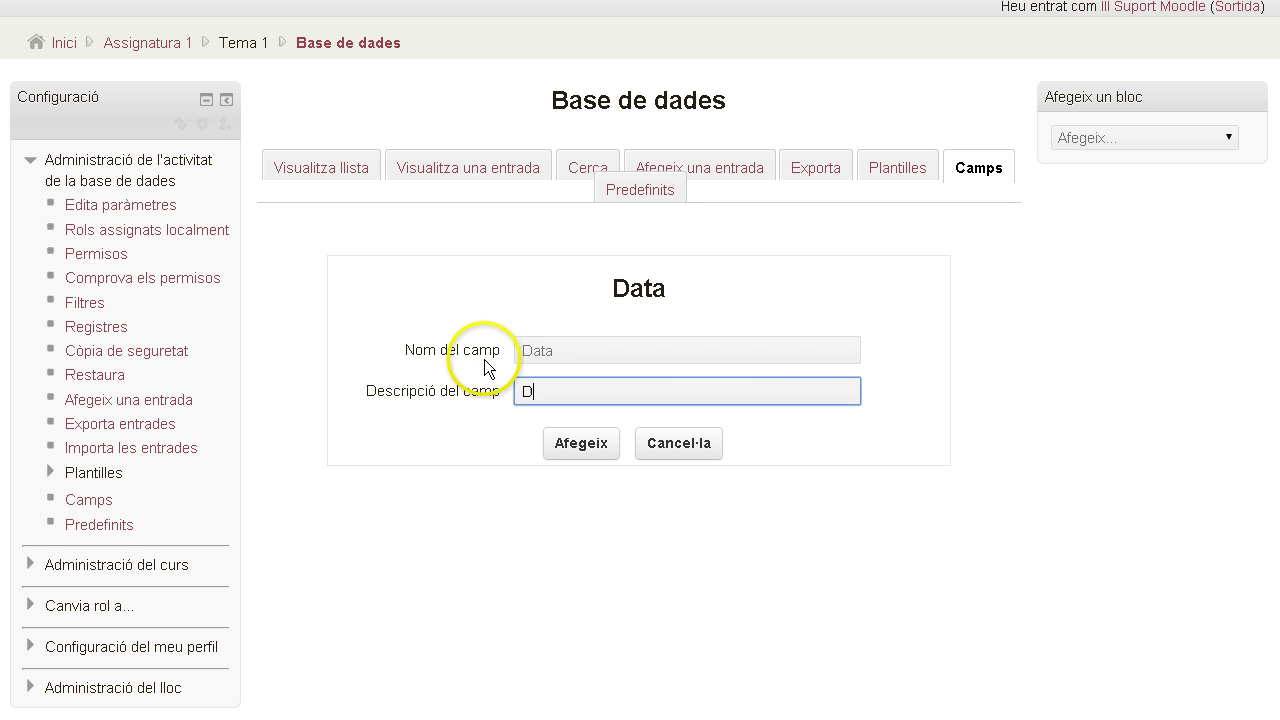
{"action": "type", "text": "ata de creació del fitxer"}
{"action": "left_click", "coordinate": [585, 446]}
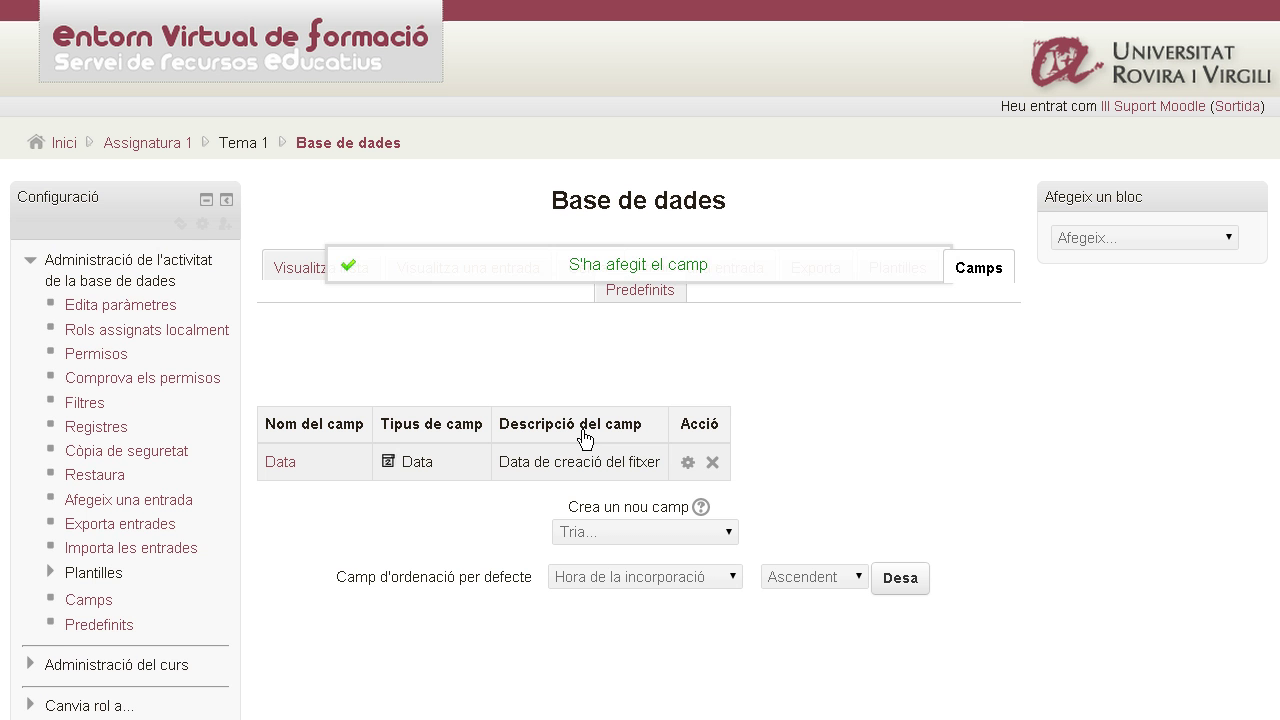
Start a new Fitxer-type field named "Fitxer" with the description "Nom del fitxer"
{"action": "scroll", "coordinate": [496, 486], "scroll_direction": "down", "scroll_amount": 2}
{"action": "scroll", "coordinate": [496, 486], "scroll_direction": "down", "scroll_amount": 2}
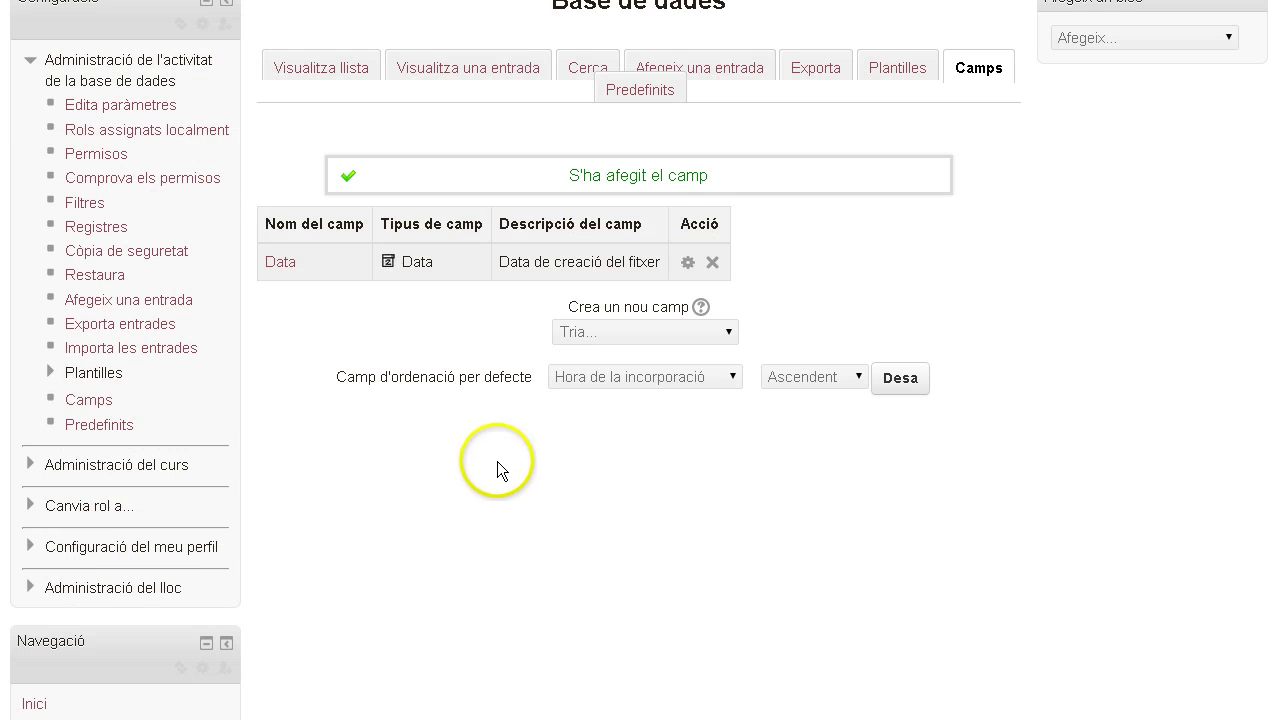
{"action": "left_click", "coordinate": [729, 335]}
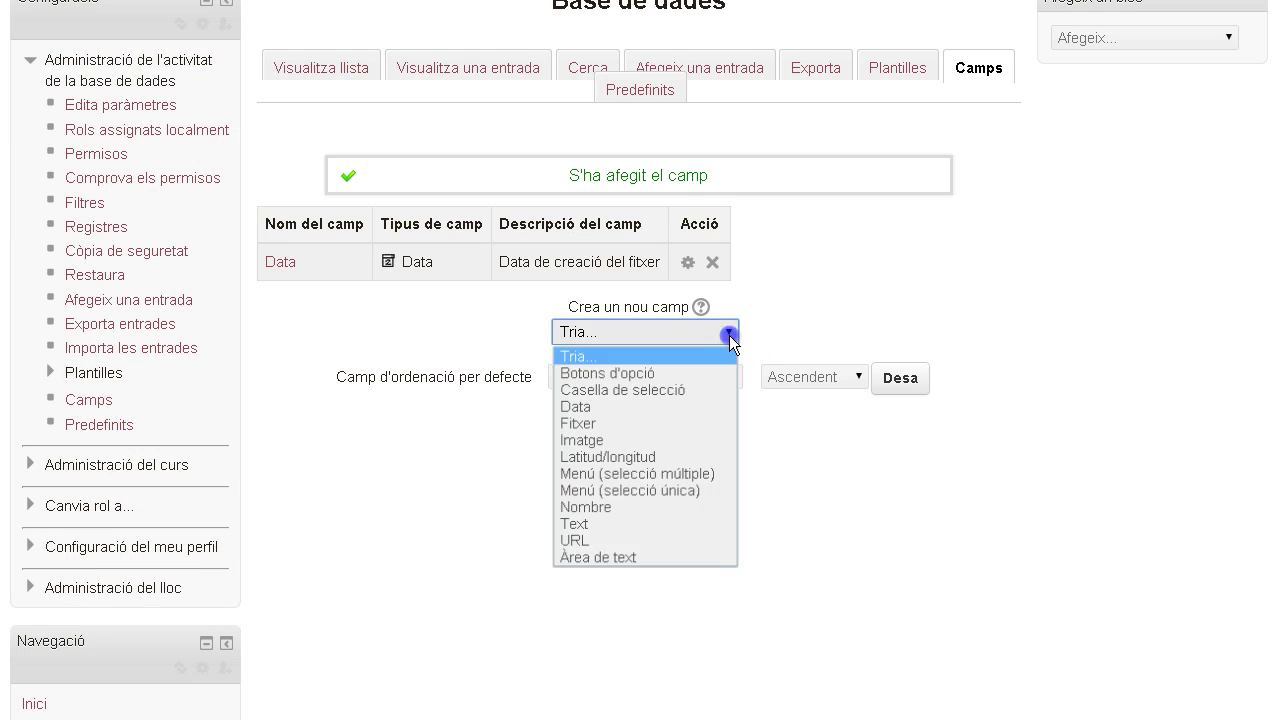
{"action": "left_click", "coordinate": [703, 422]}
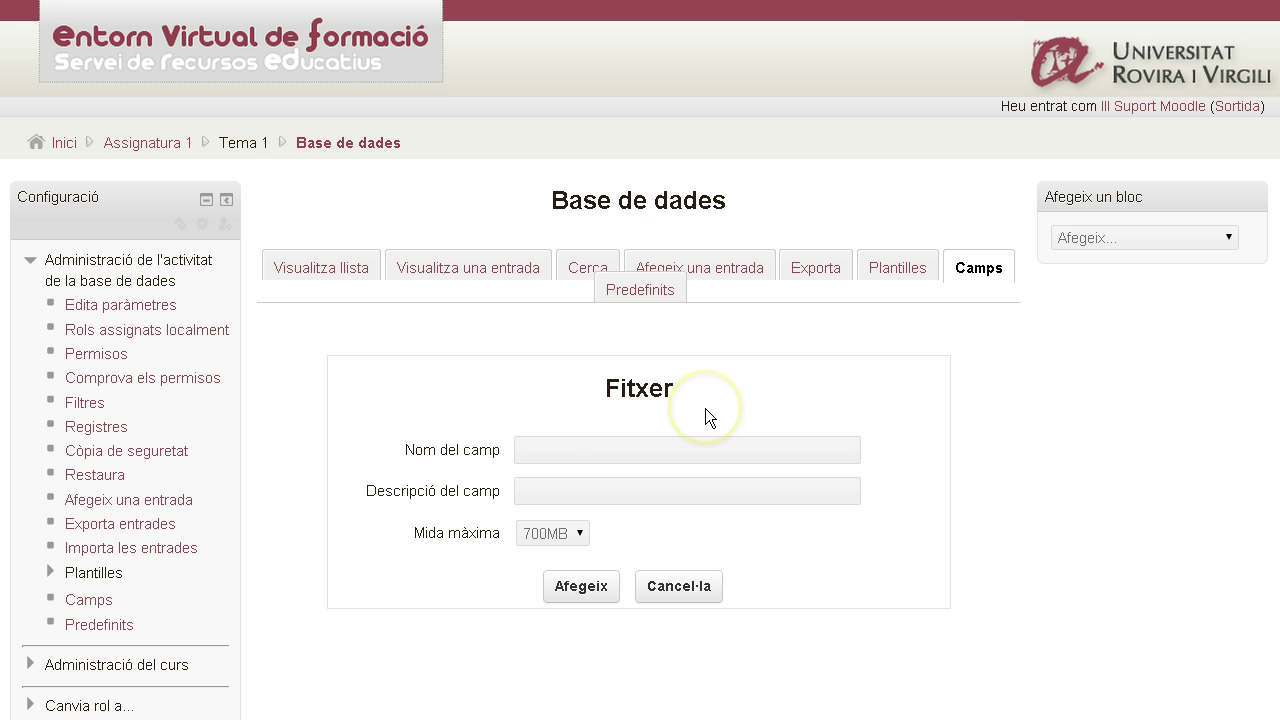
{"action": "left_click", "coordinate": [527, 451]}
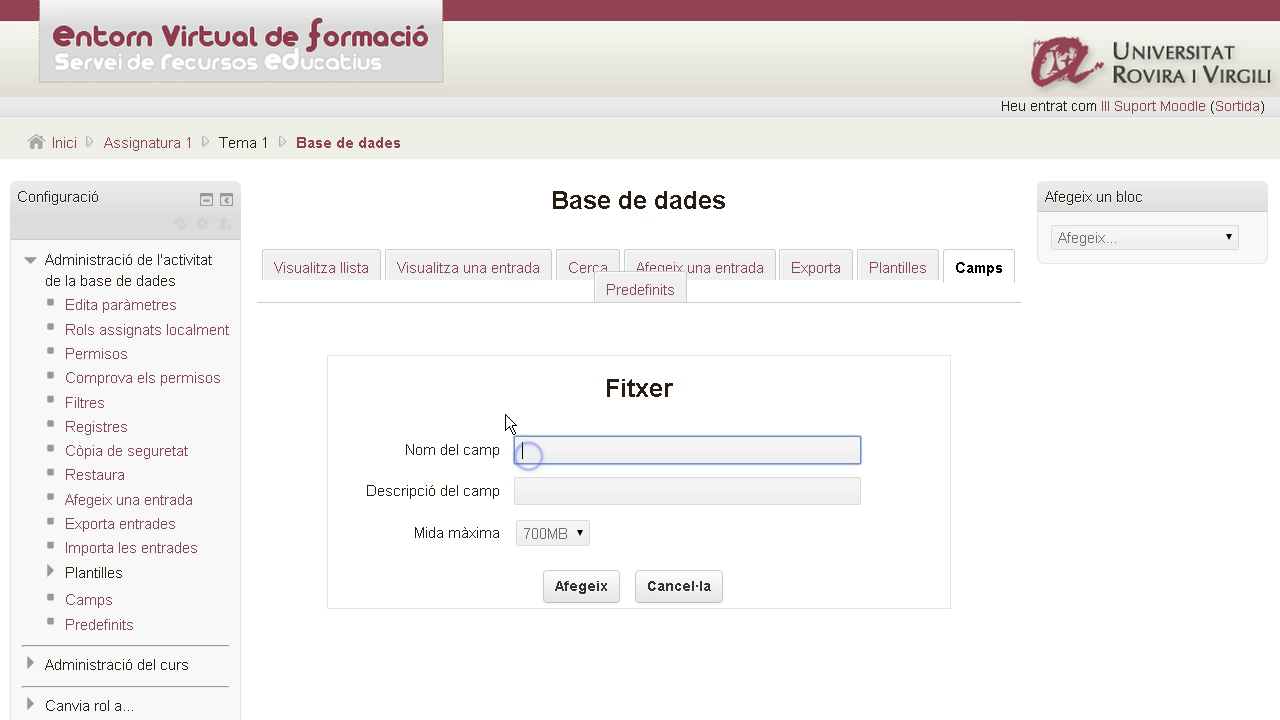
{"action": "type", "text": "Fitxer"}
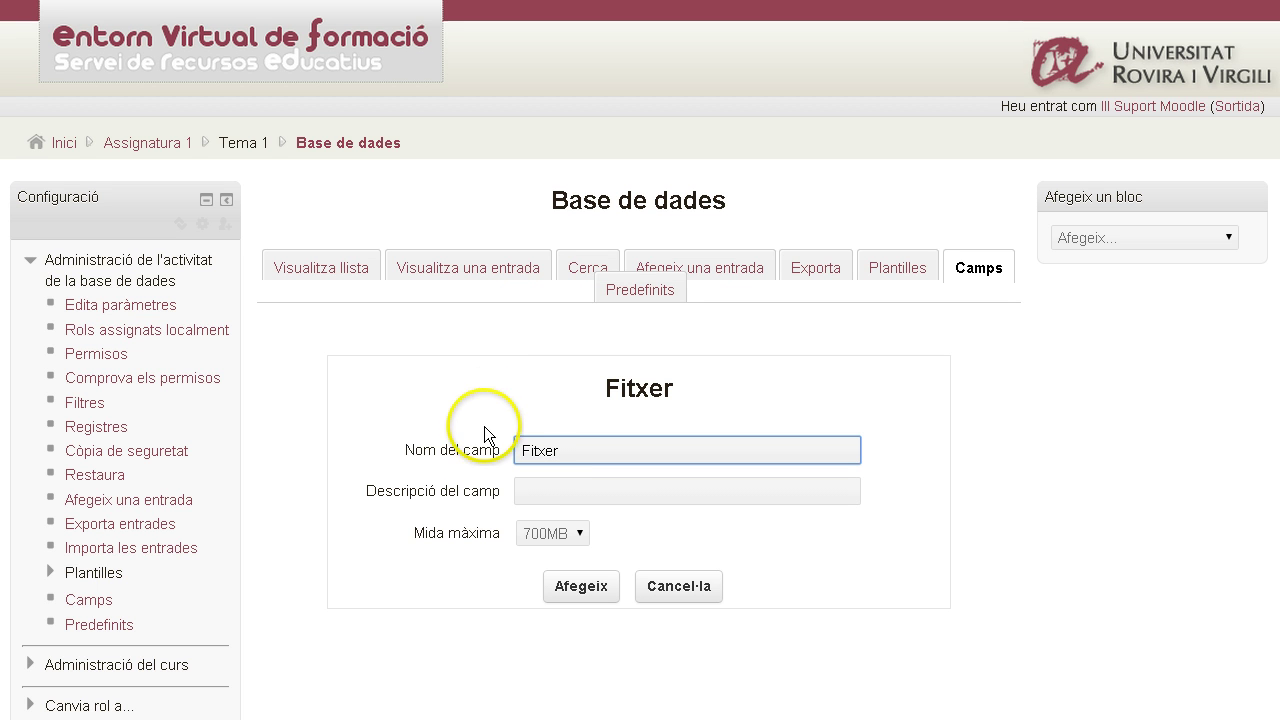
{"action": "left_click", "coordinate": [518, 491]}
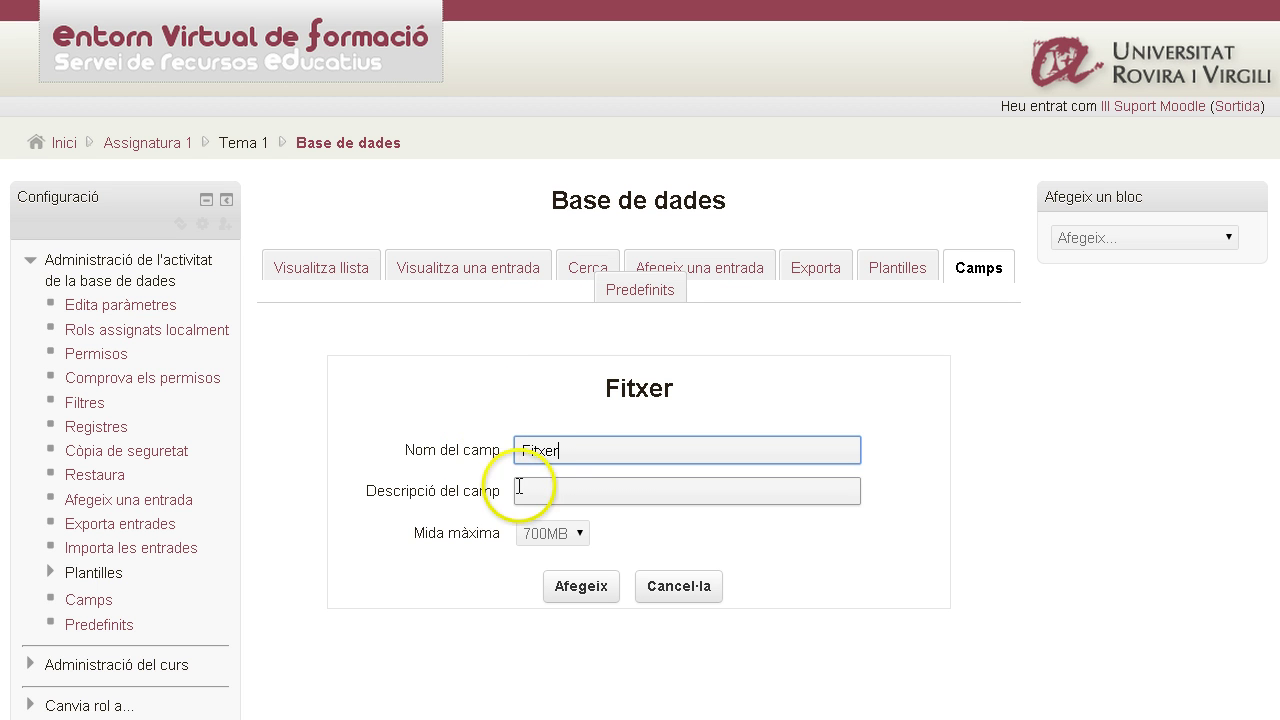
{"action": "type", "text": "N"}
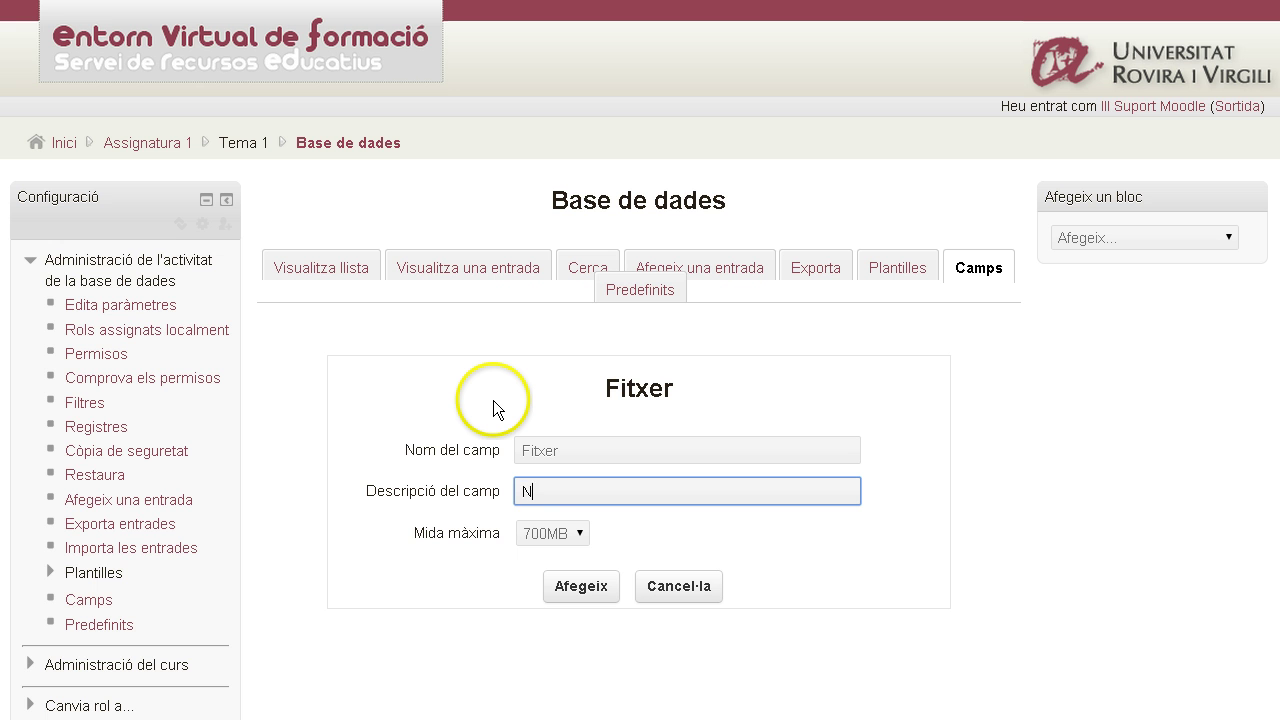
{"action": "type", "text": "om del fitxer"}
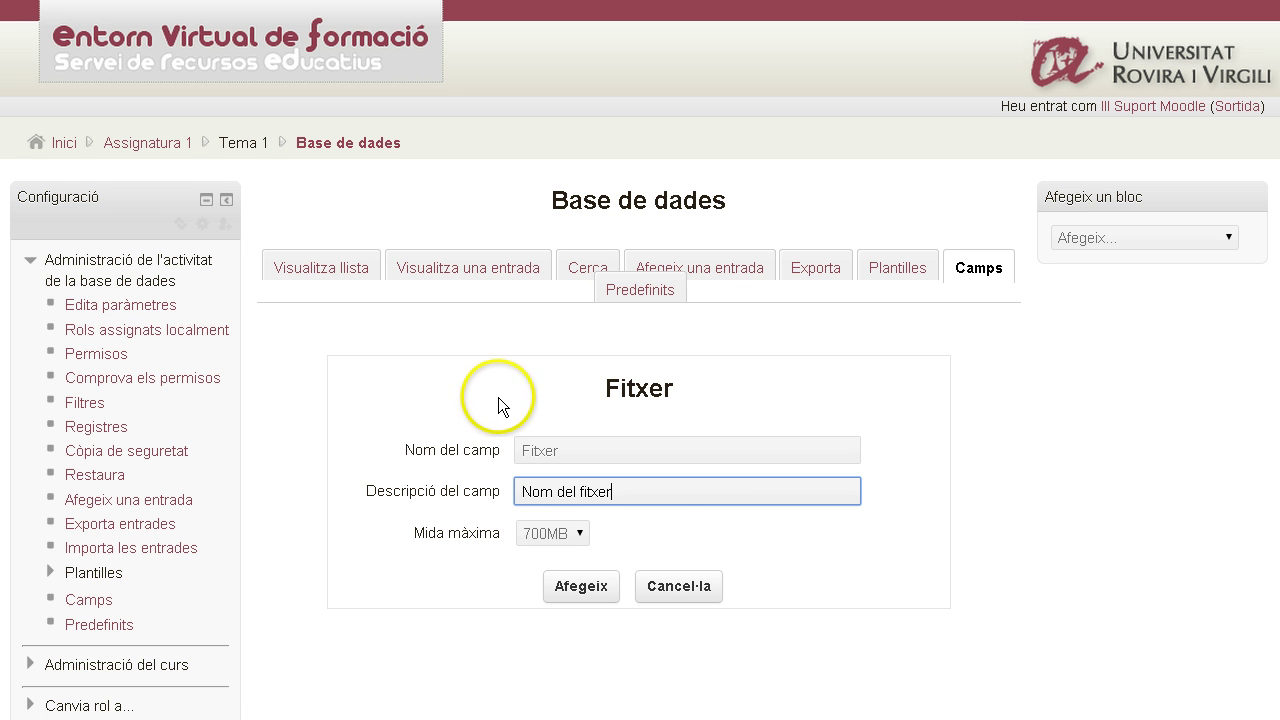
Set the Fitxer field's maximum size to 50MB and add the field to the database
{"action": "scroll", "coordinate": [498, 397], "scroll_direction": "down", "scroll_amount": 2}
{"action": "left_click", "coordinate": [577, 334]}
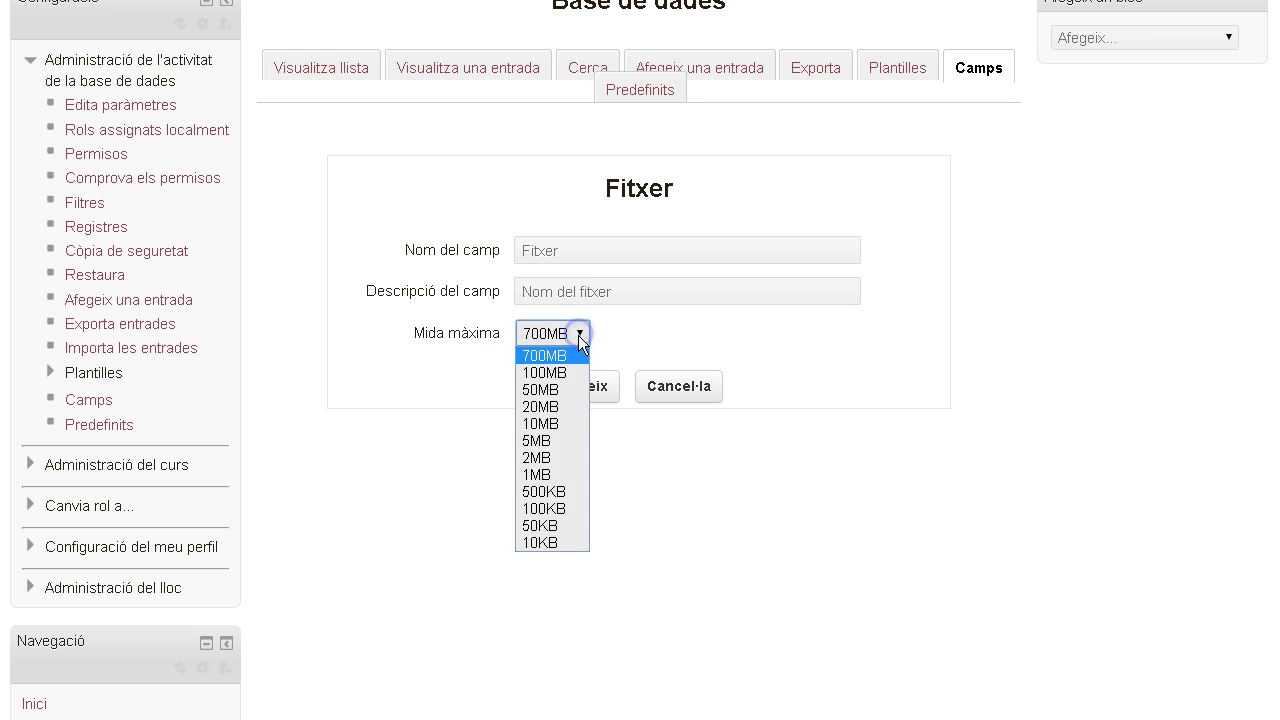
{"action": "left_click", "coordinate": [565, 390]}
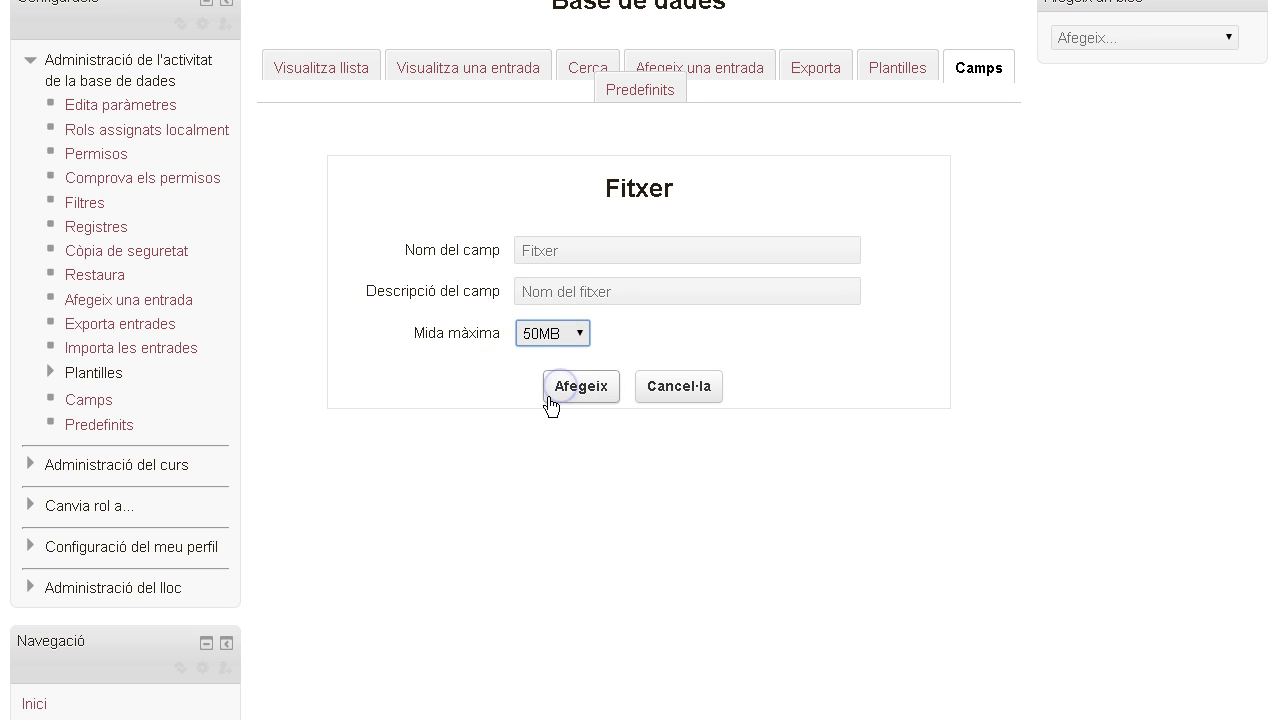
{"action": "left_click", "coordinate": [571, 388]}
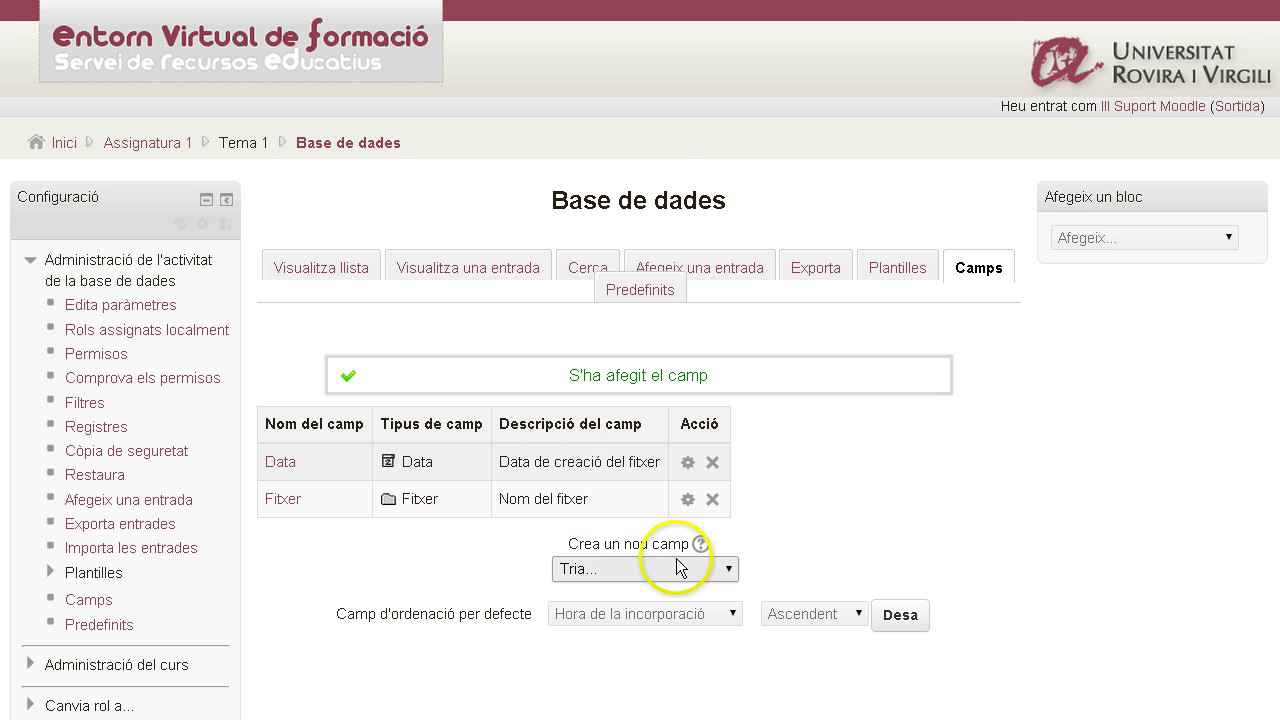
Add a Text-type field named "Observacions" without a description, and save the default sorting as Hora de la incorporació, Ascendent
{"action": "scroll", "coordinate": [717, 600], "scroll_direction": "down", "scroll_amount": 2}
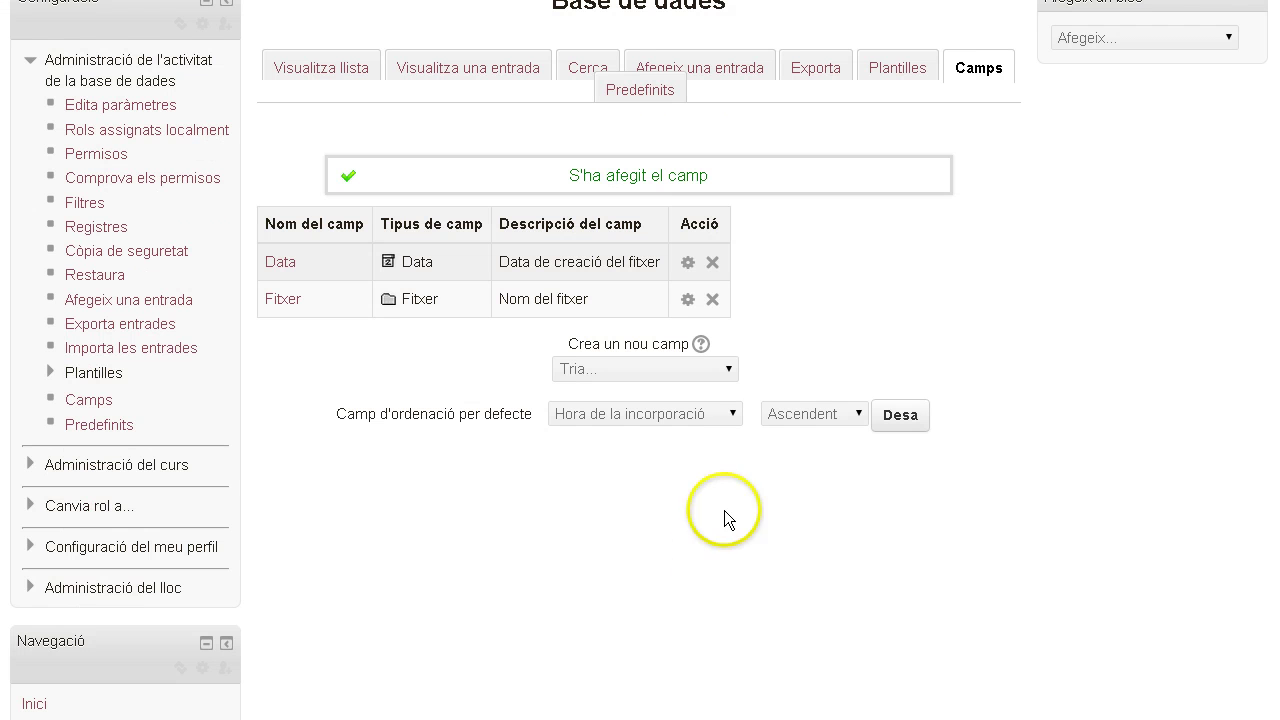
{"action": "left_click", "coordinate": [729, 370]}
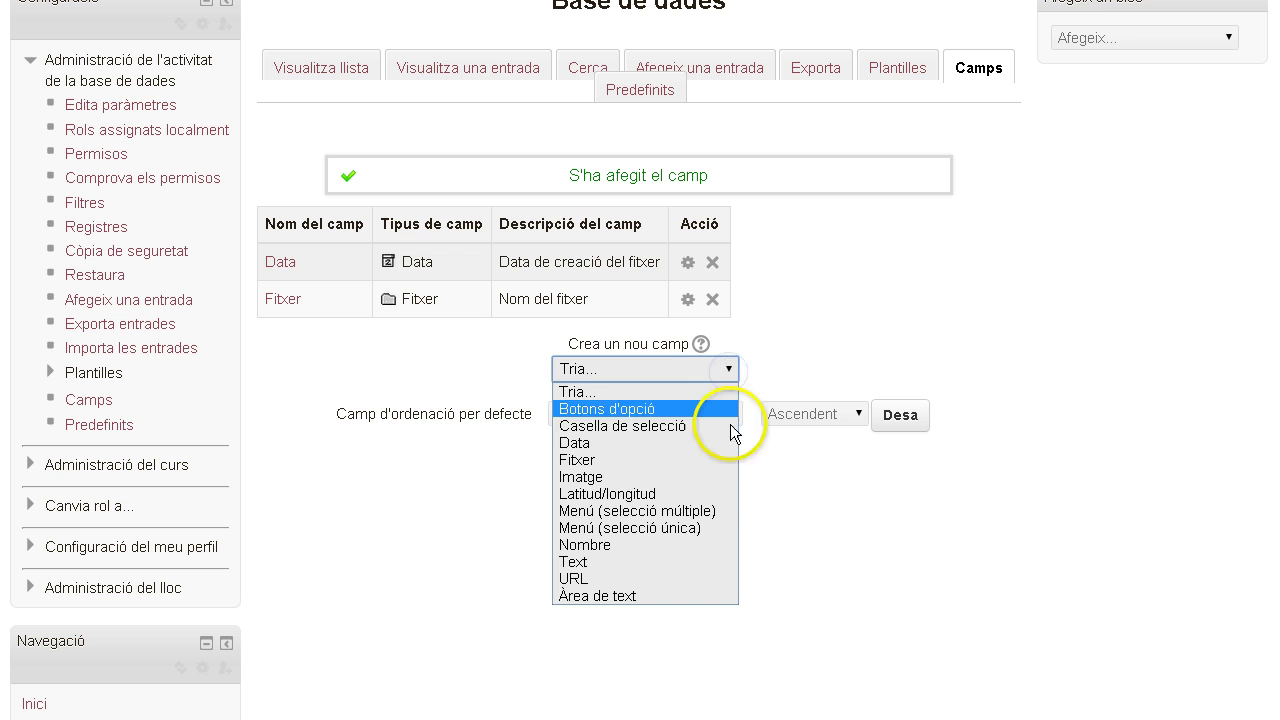
{"action": "left_click", "coordinate": [724, 562]}
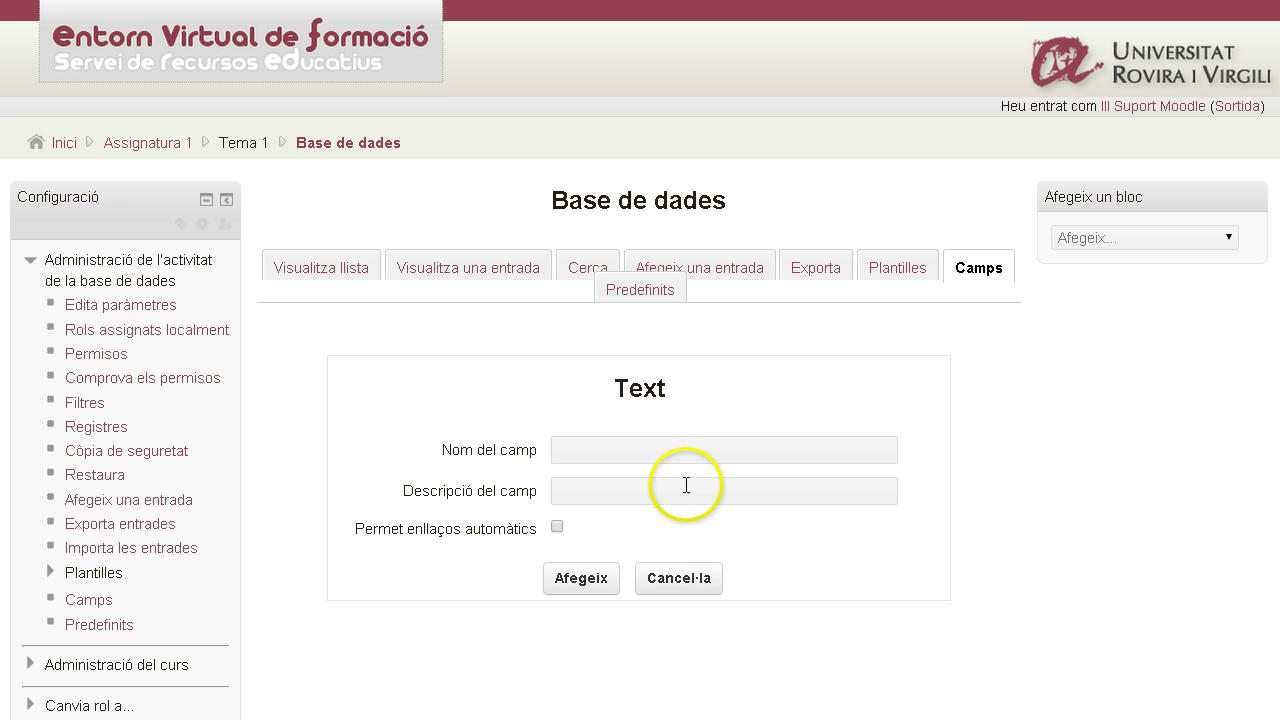
{"action": "left_click", "coordinate": [596, 443]}
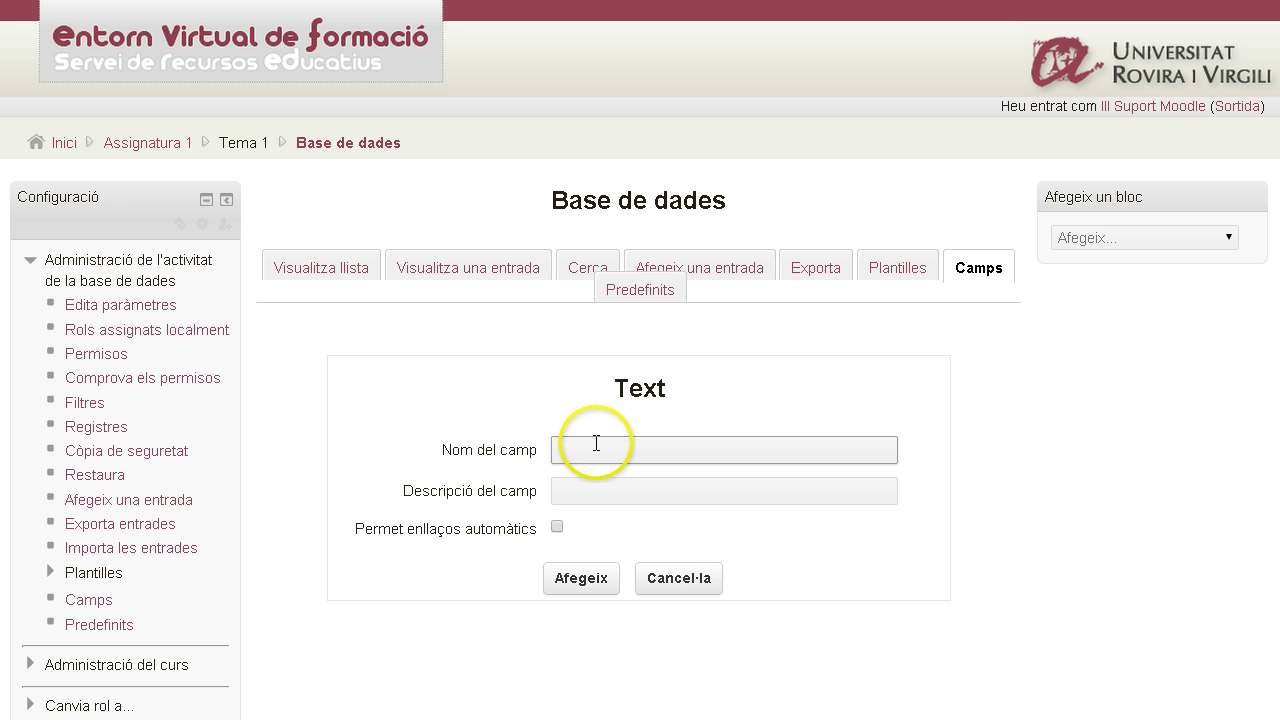
{"action": "left_click", "coordinate": [584, 440]}
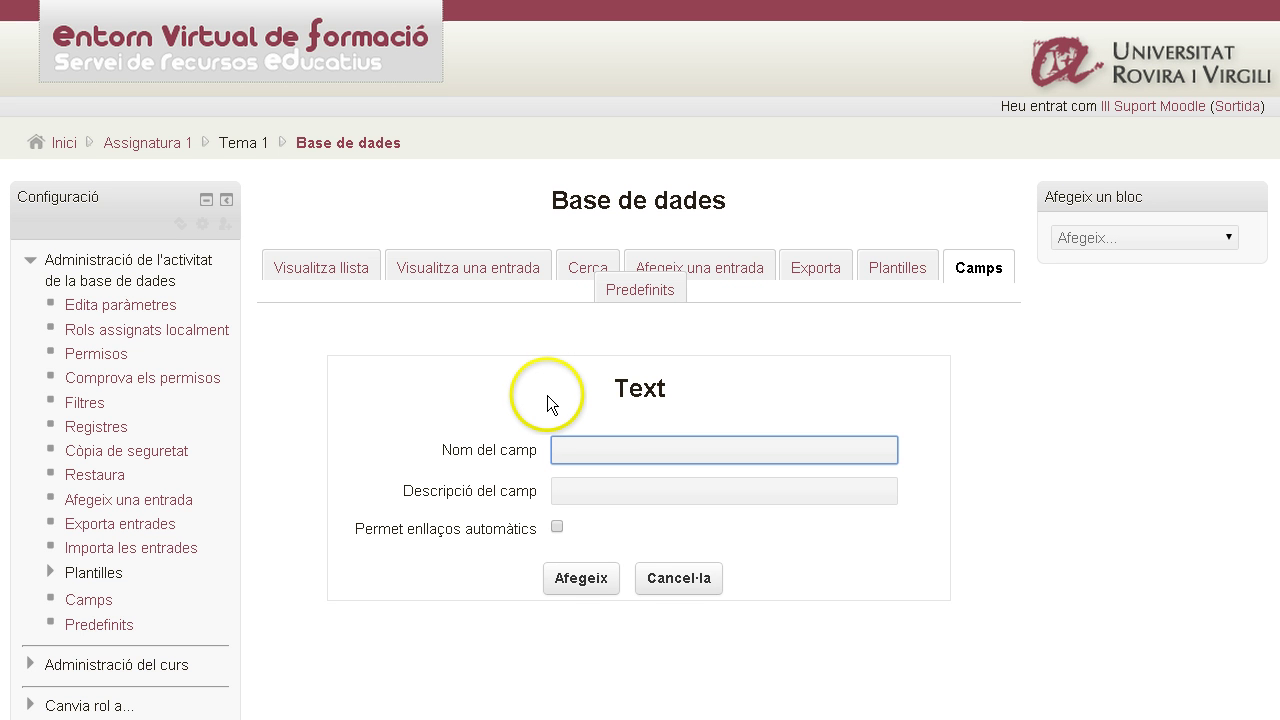
{"action": "type", "text": "Observacions"}
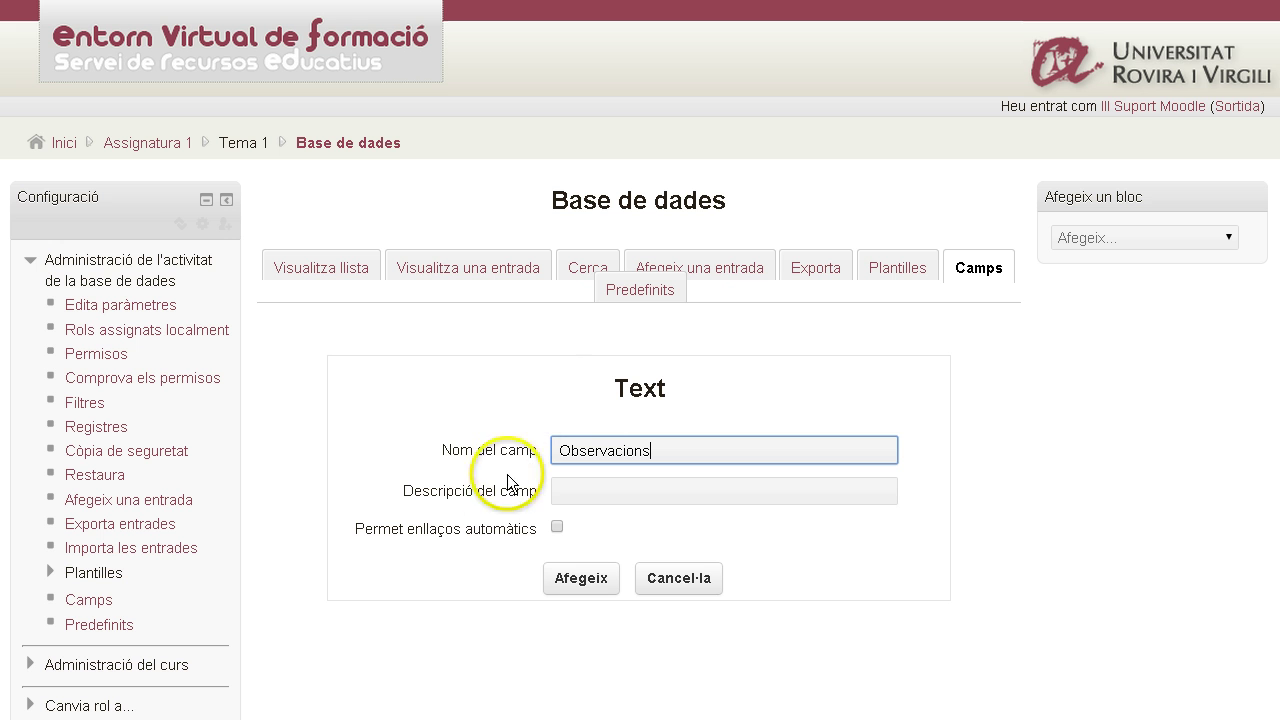
{"action": "left_click", "coordinate": [578, 585]}
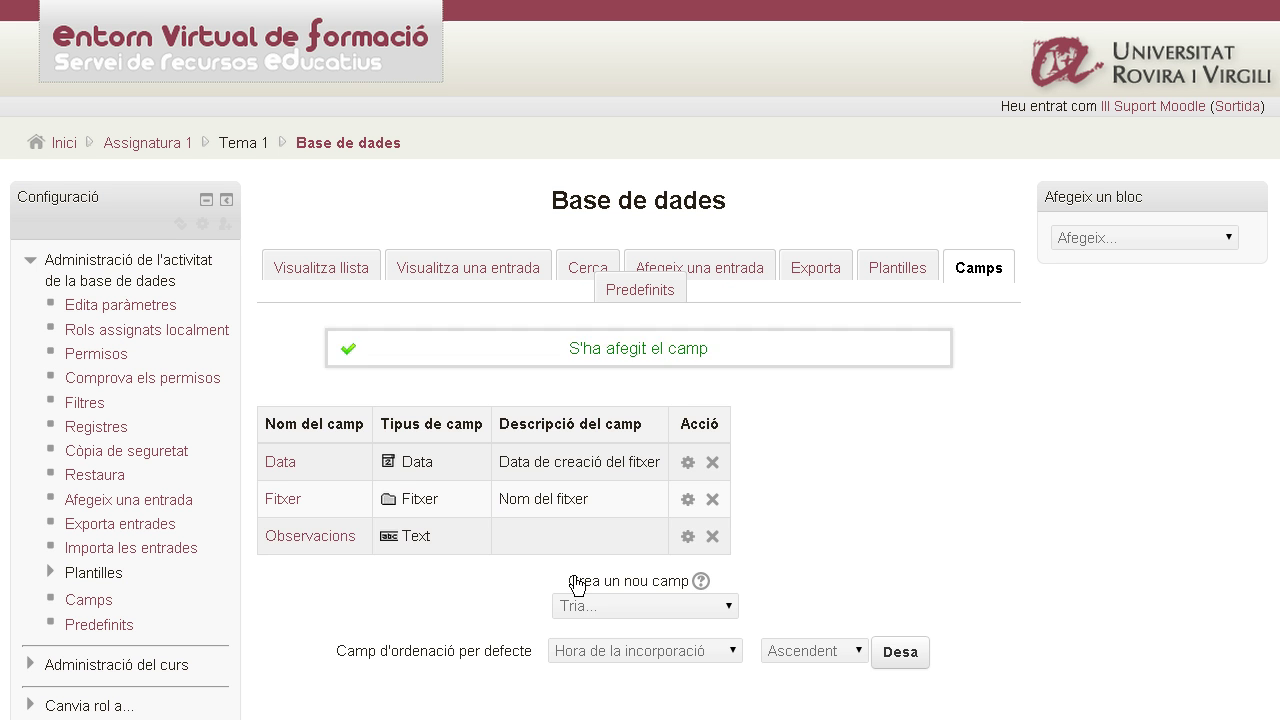
{"action": "scroll", "coordinate": [554, 558], "scroll_direction": "down", "scroll_amount": 1}
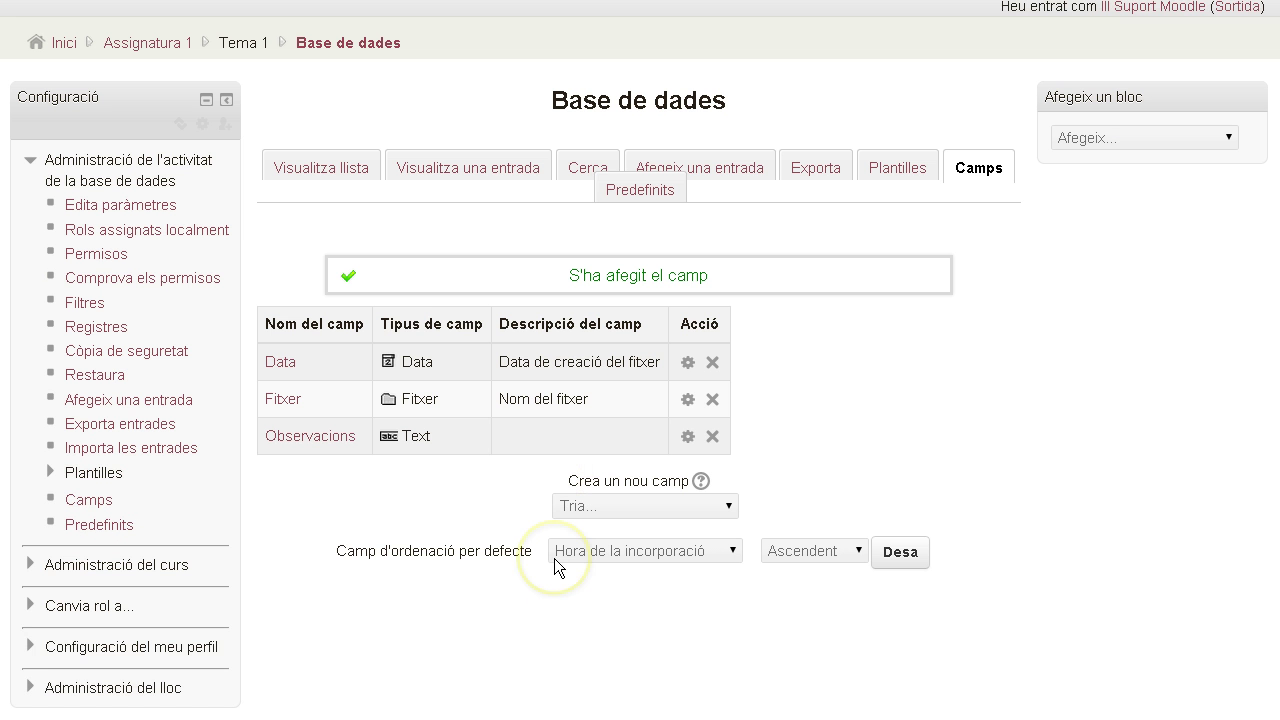
{"action": "left_click", "coordinate": [900, 558]}
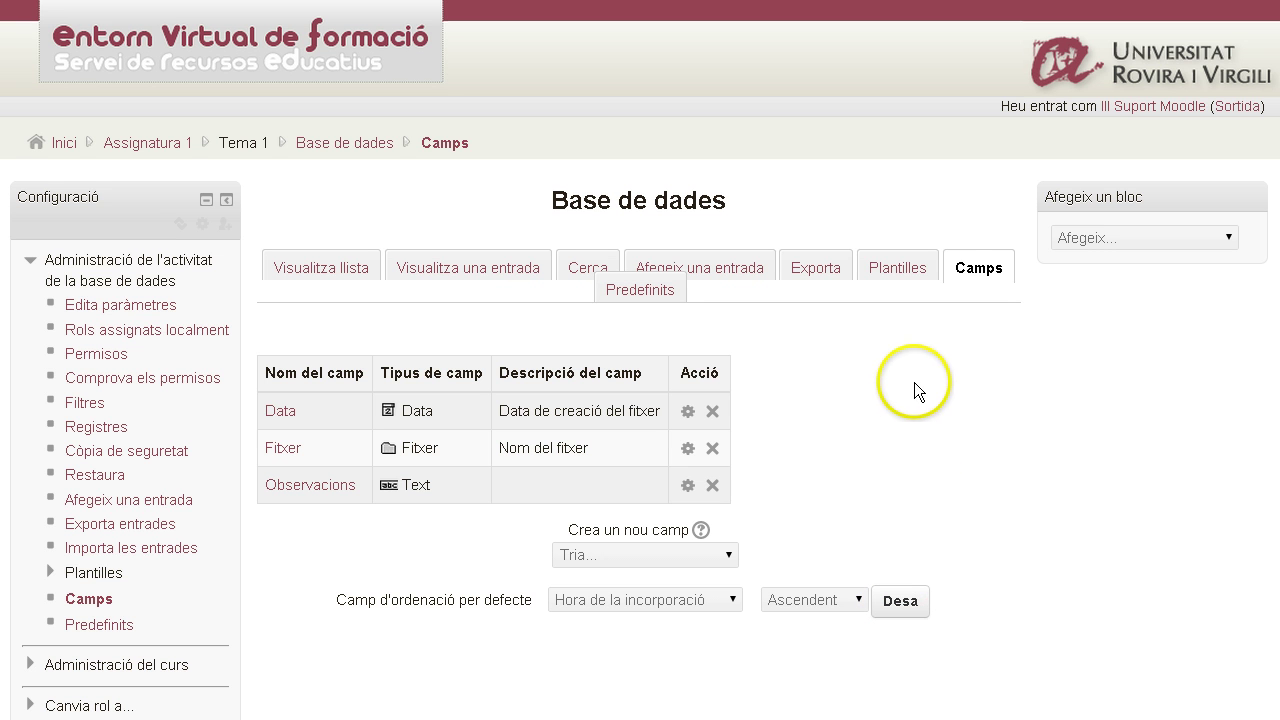
Save the database's Plantilla d'entrada única with its default layout
{"action": "left_click", "coordinate": [905, 270]}
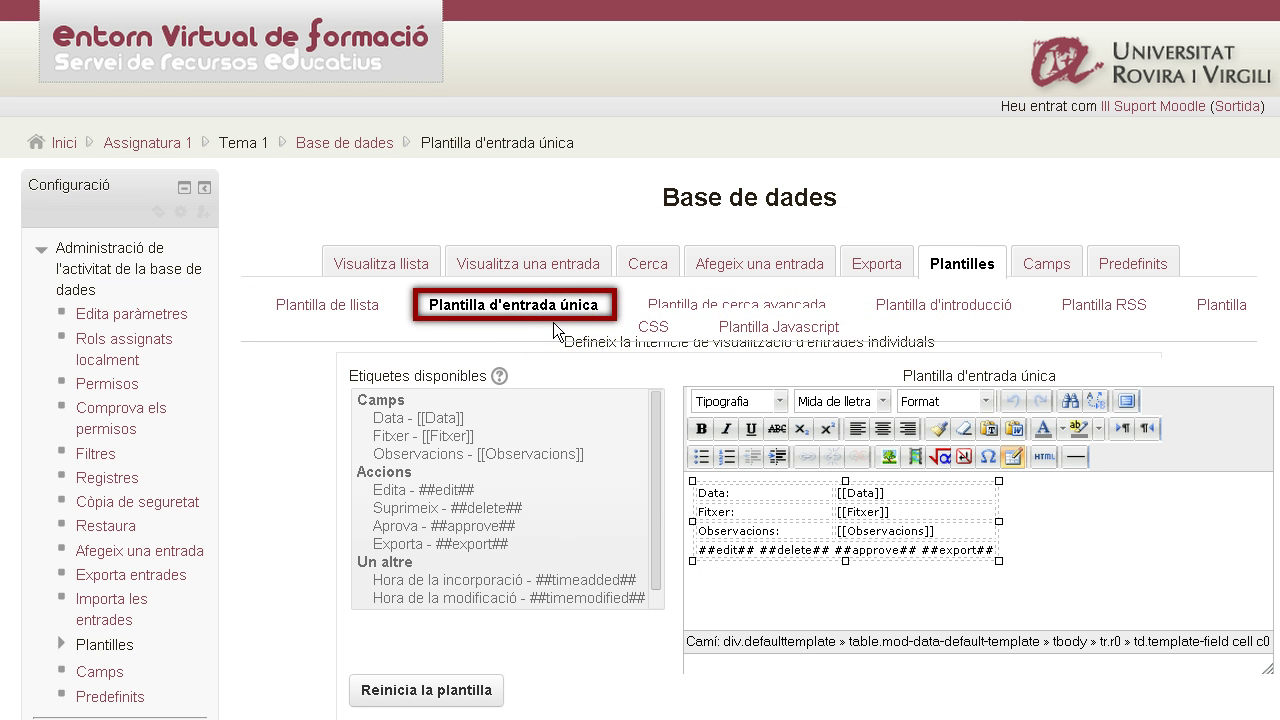
{"action": "scroll", "coordinate": [600, 360], "scroll_direction": "down", "scroll_amount": 3}
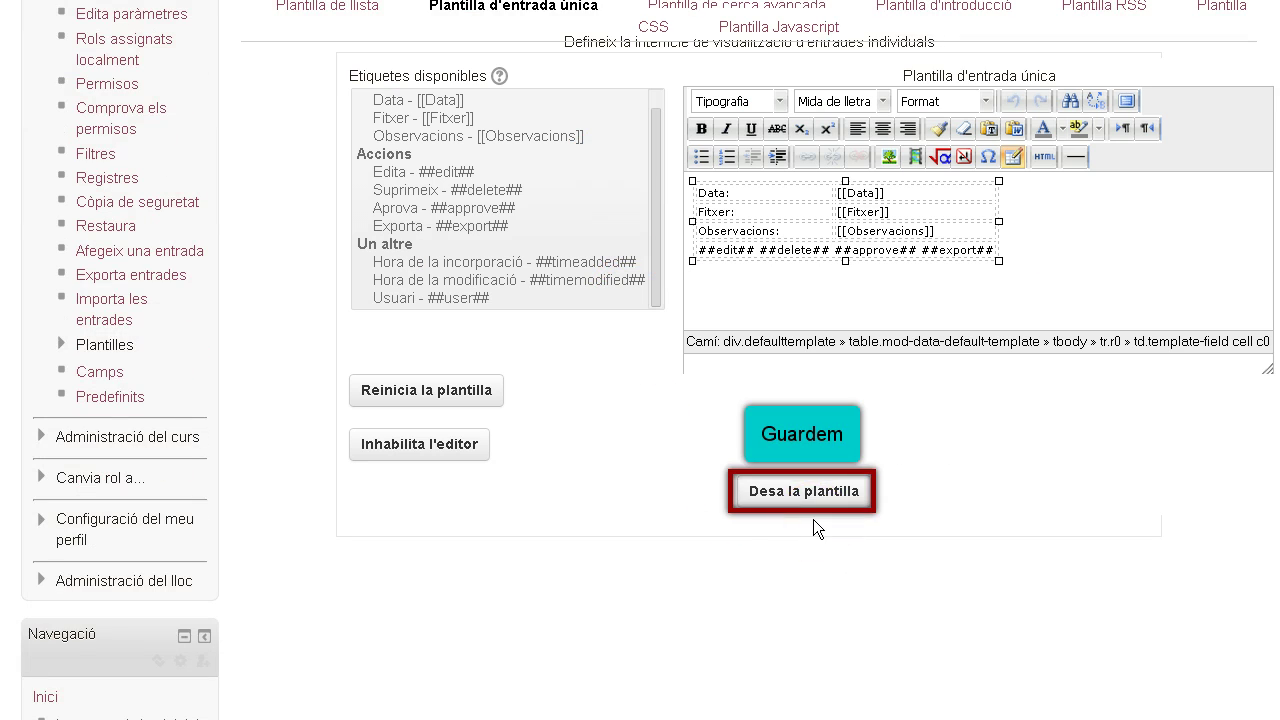
{"action": "left_click", "coordinate": [803, 493]}
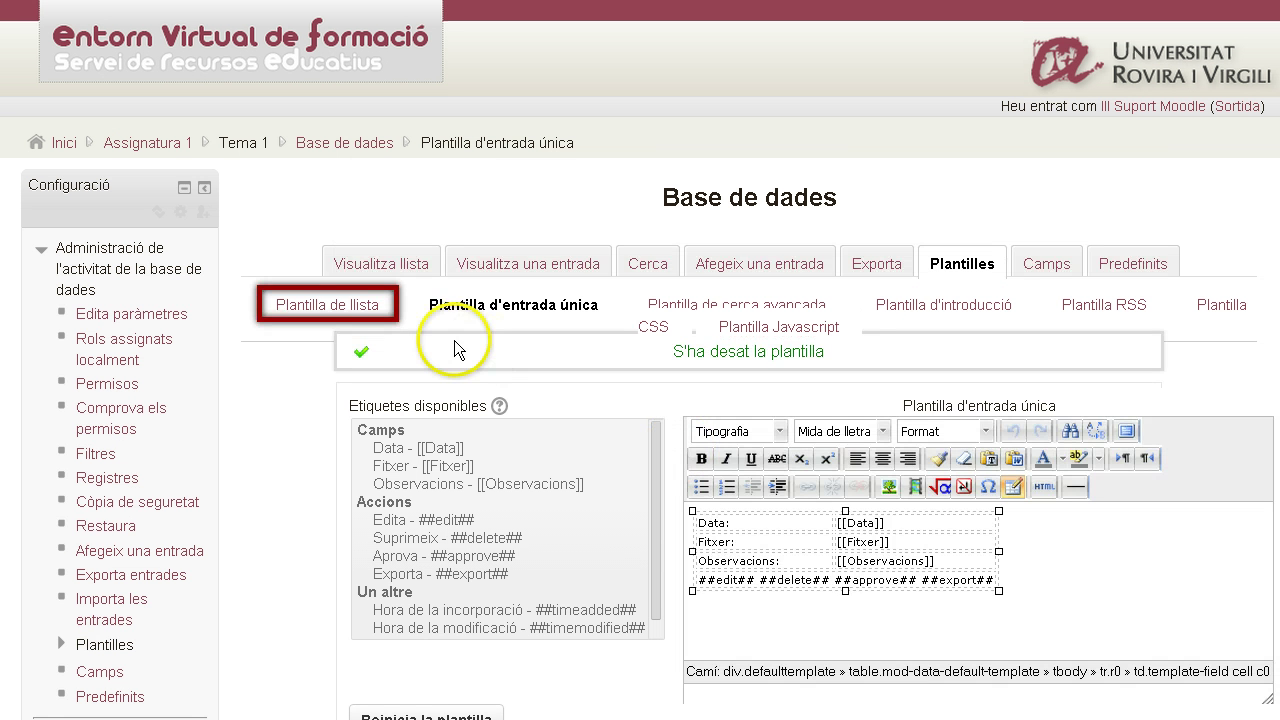
Save the Plantilla de llista with its default repeated entry and an empty header and footer
{"action": "left_click", "coordinate": [340, 305]}
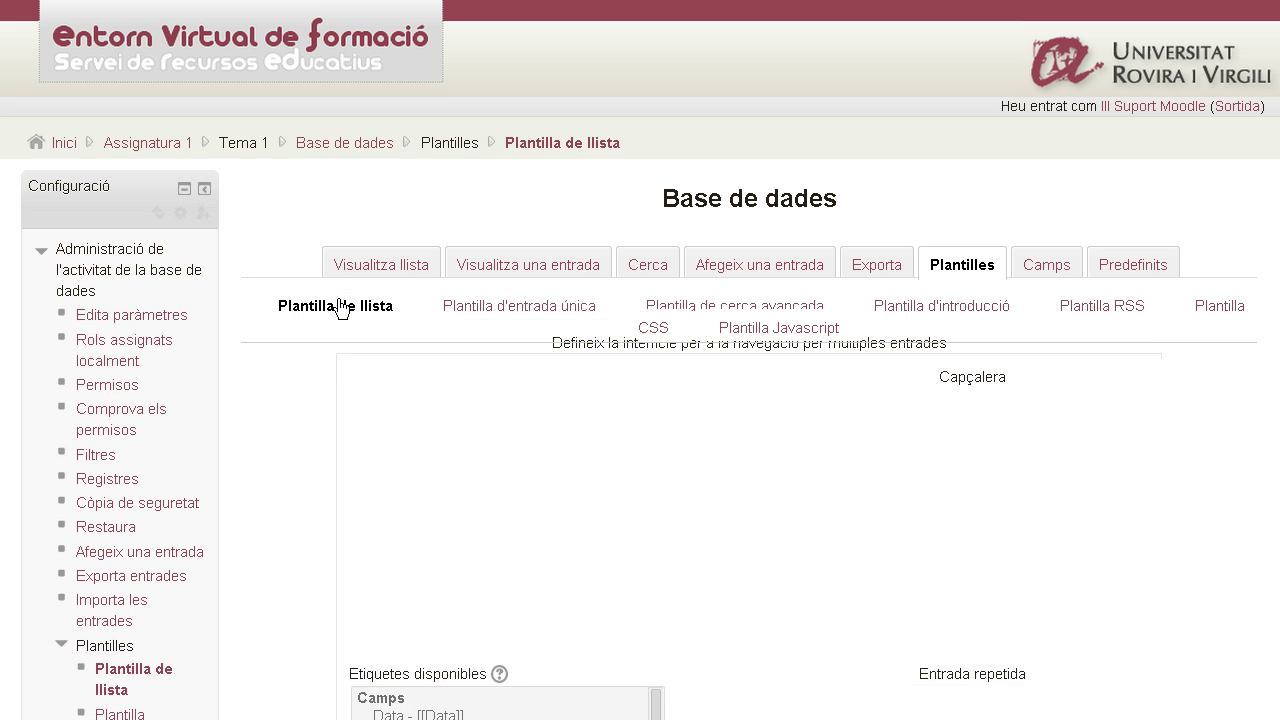
{"action": "scroll", "coordinate": [628, 454], "scroll_direction": "down", "scroll_amount": 5}
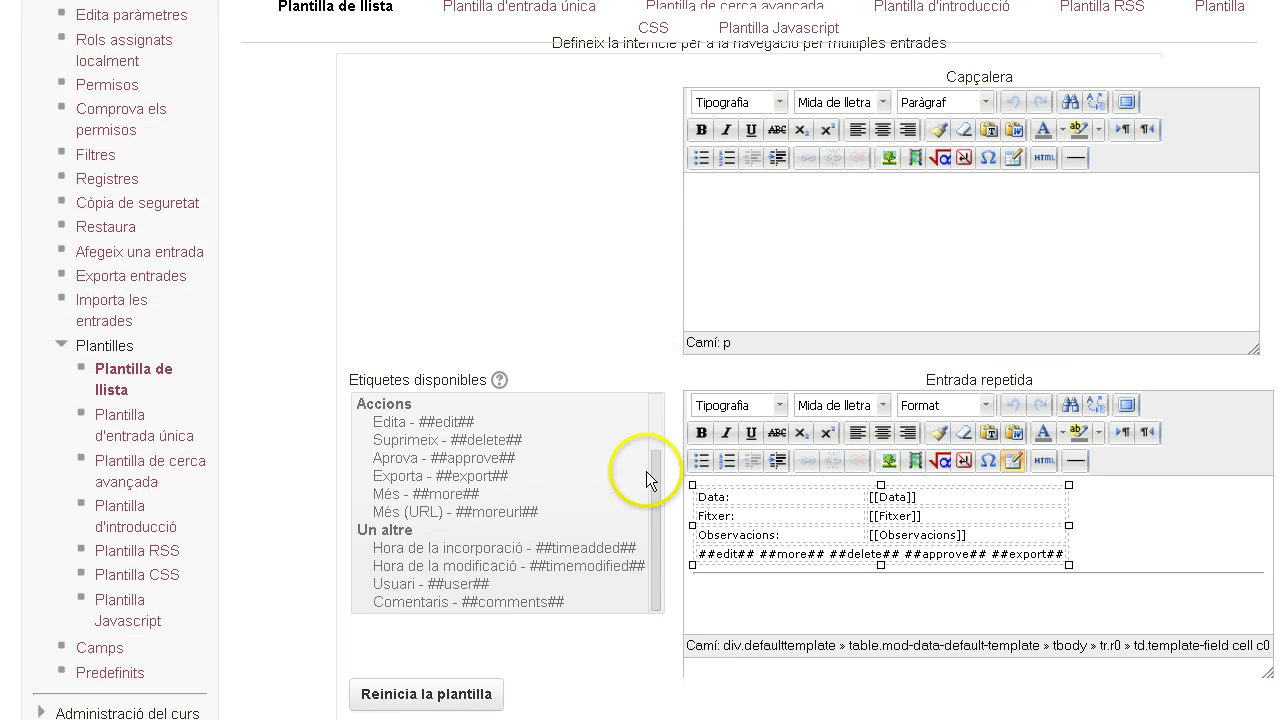
{"action": "scroll", "coordinate": [683, 498], "scroll_direction": "down", "scroll_amount": 4}
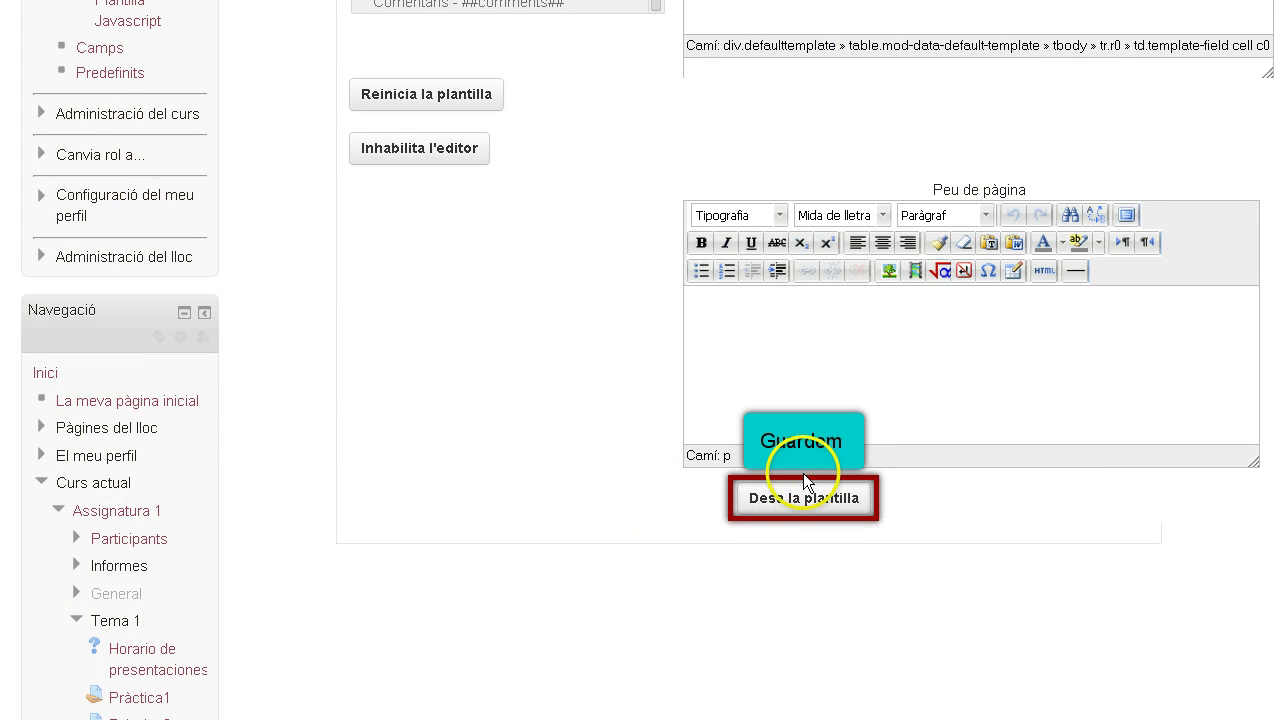
{"action": "left_click", "coordinate": [803, 508]}
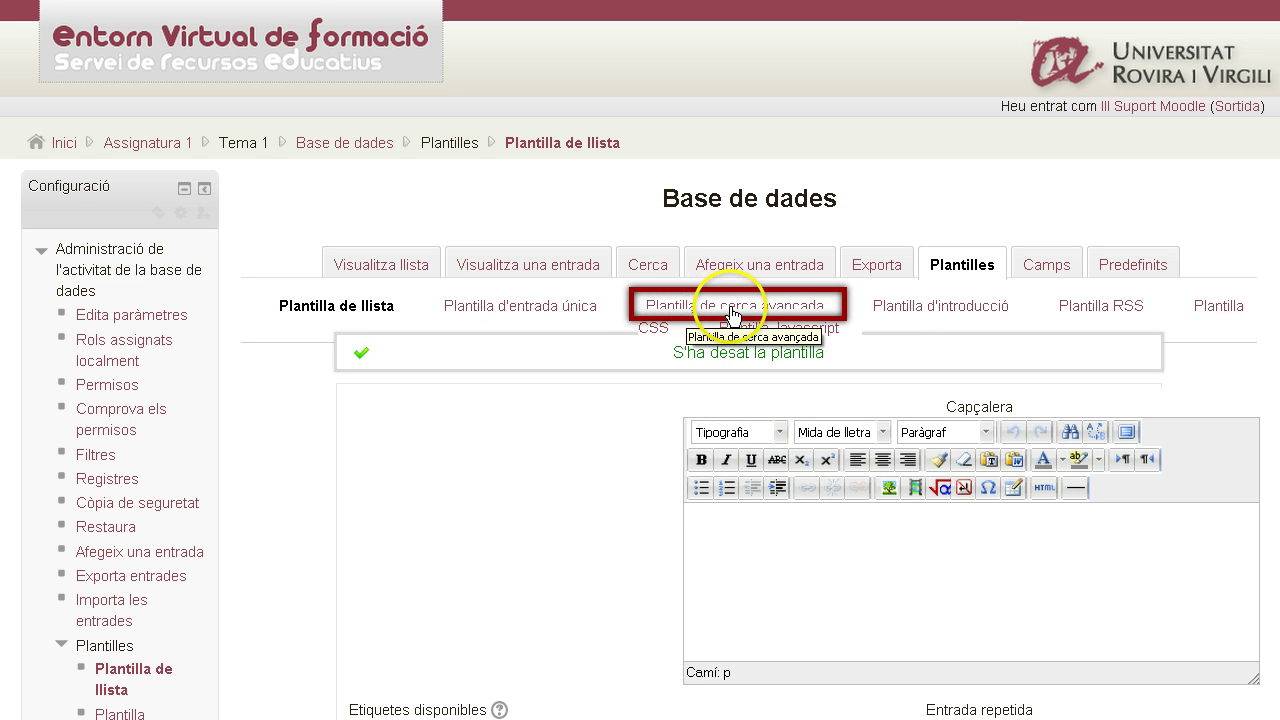
Save the Plantilla de cerca avançada with its default field and author tags
{"action": "left_click", "coordinate": [731, 314]}
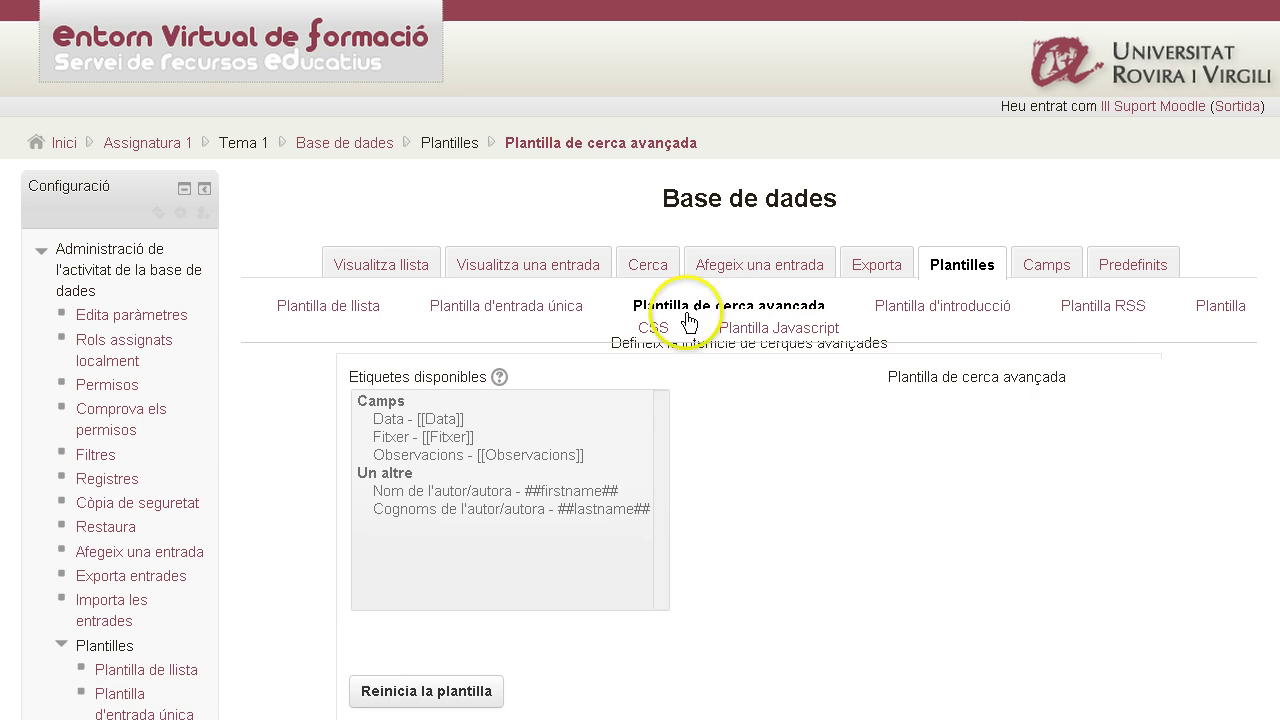
{"action": "scroll", "coordinate": [668, 425], "scroll_direction": "down", "scroll_amount": 5}
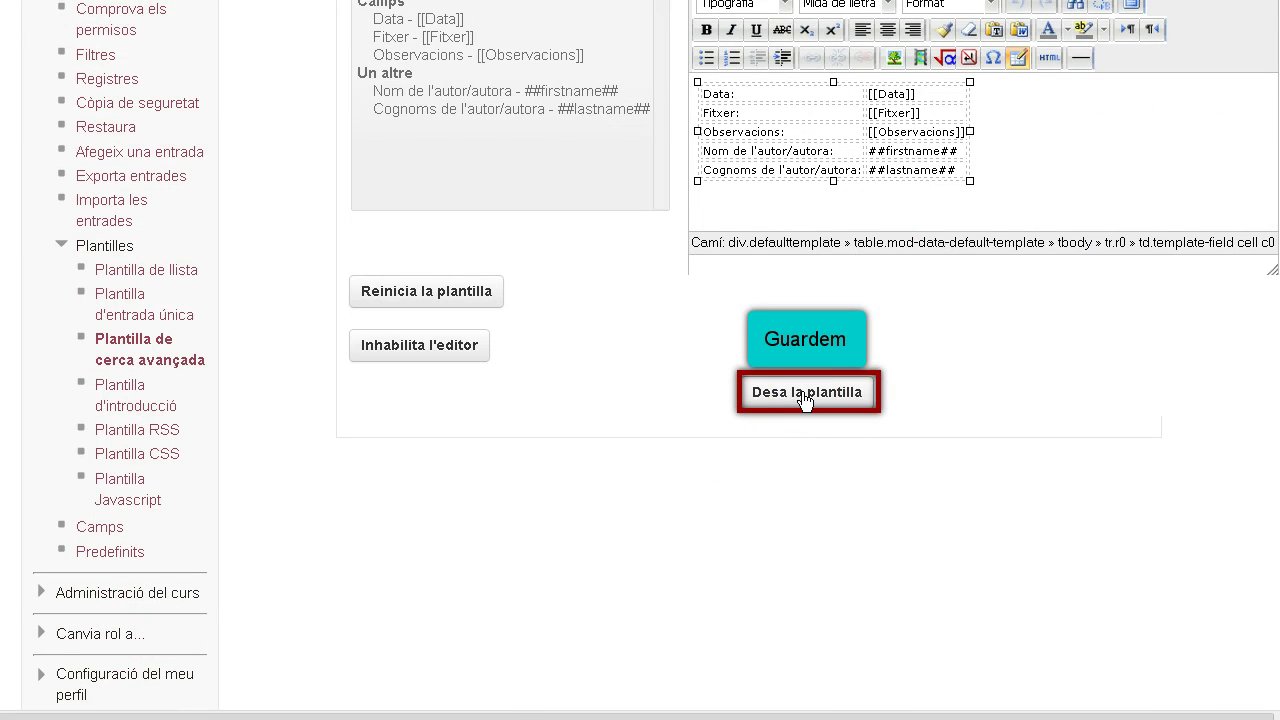
{"action": "left_click", "coordinate": [806, 392]}
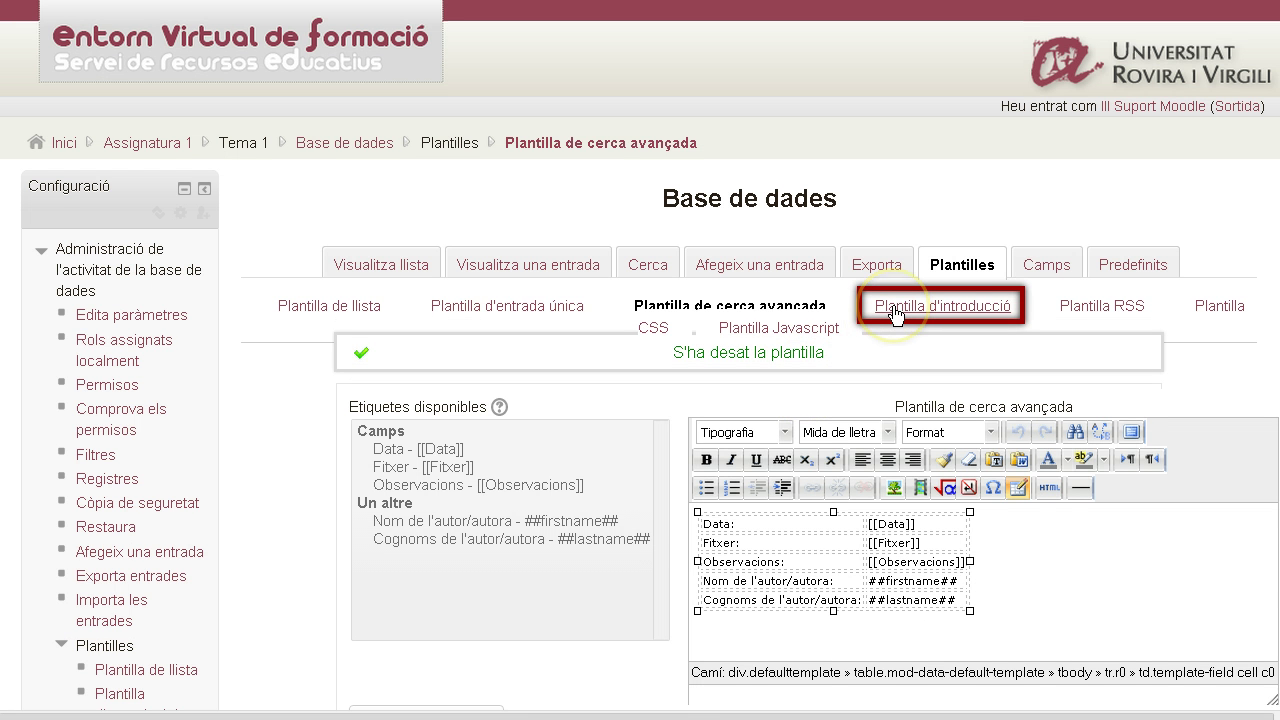
Save the Plantilla d'introducció with its default layout and return to the database's Camps page
{"action": "left_click", "coordinate": [893, 308]}
{"action": "scroll", "coordinate": [680, 420], "scroll_direction": "down", "scroll_amount": 4}
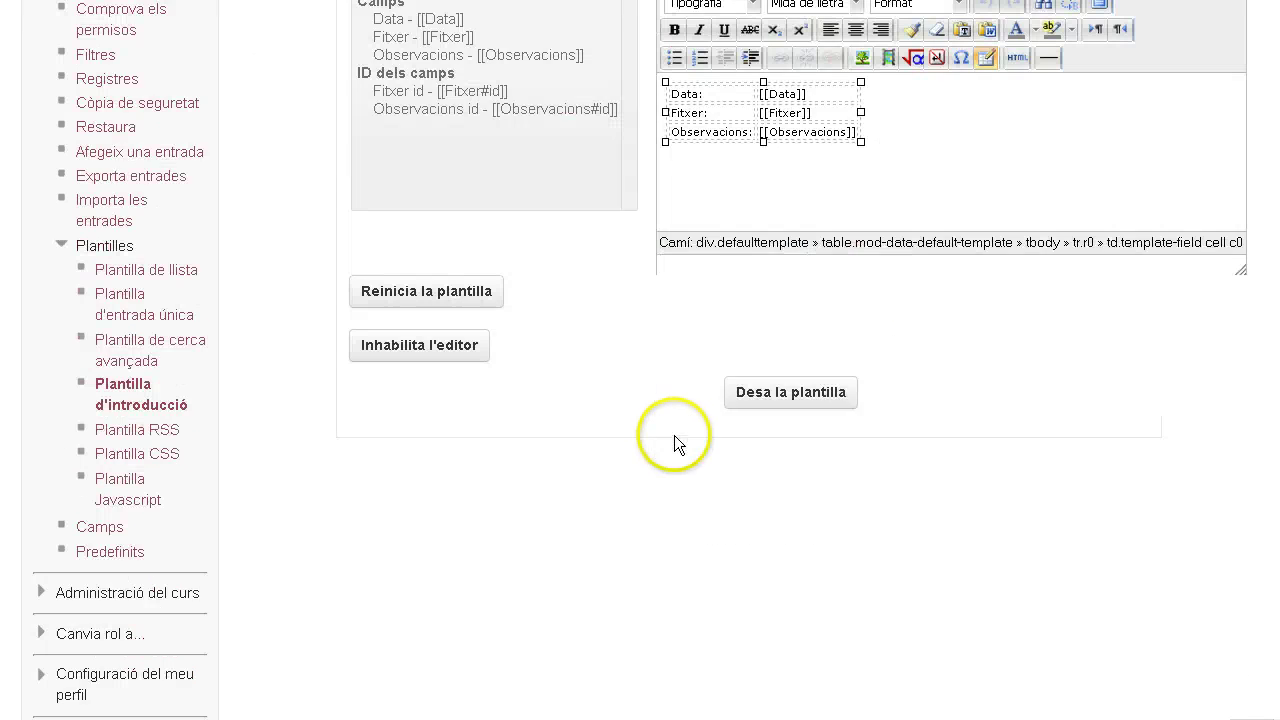
{"action": "left_click", "coordinate": [798, 392]}
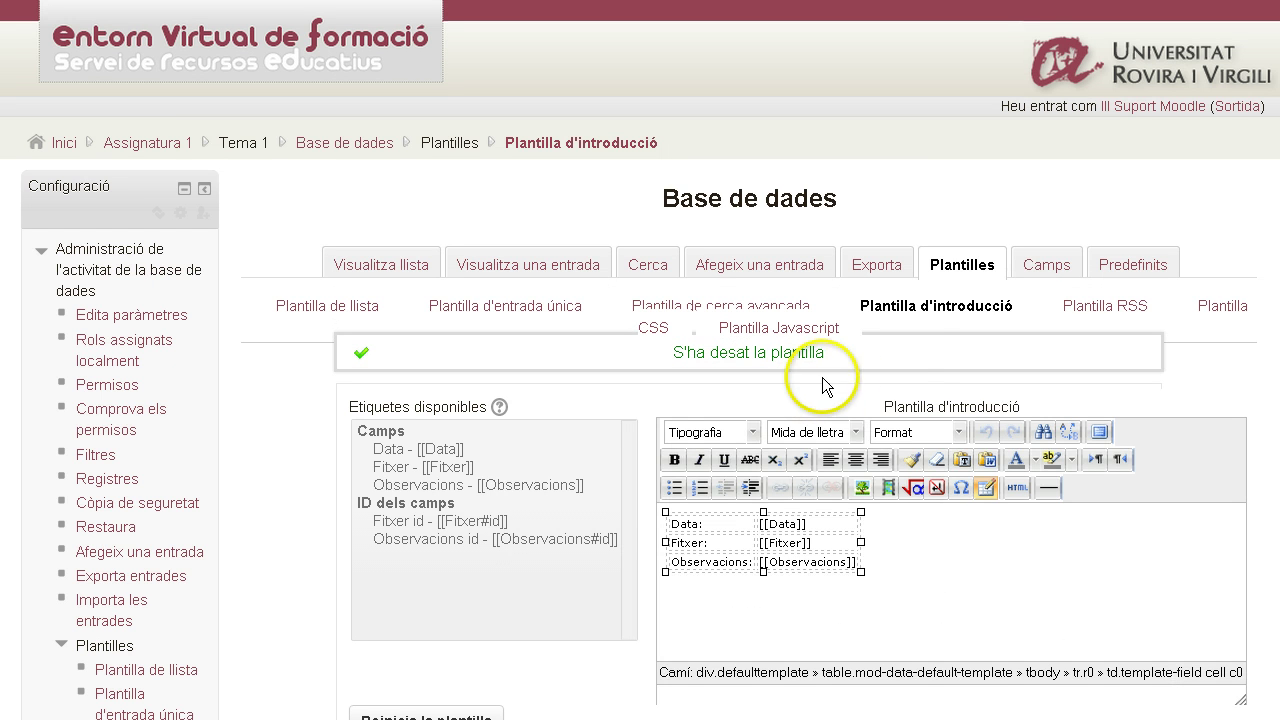
{"action": "left_click", "coordinate": [1043, 268]}
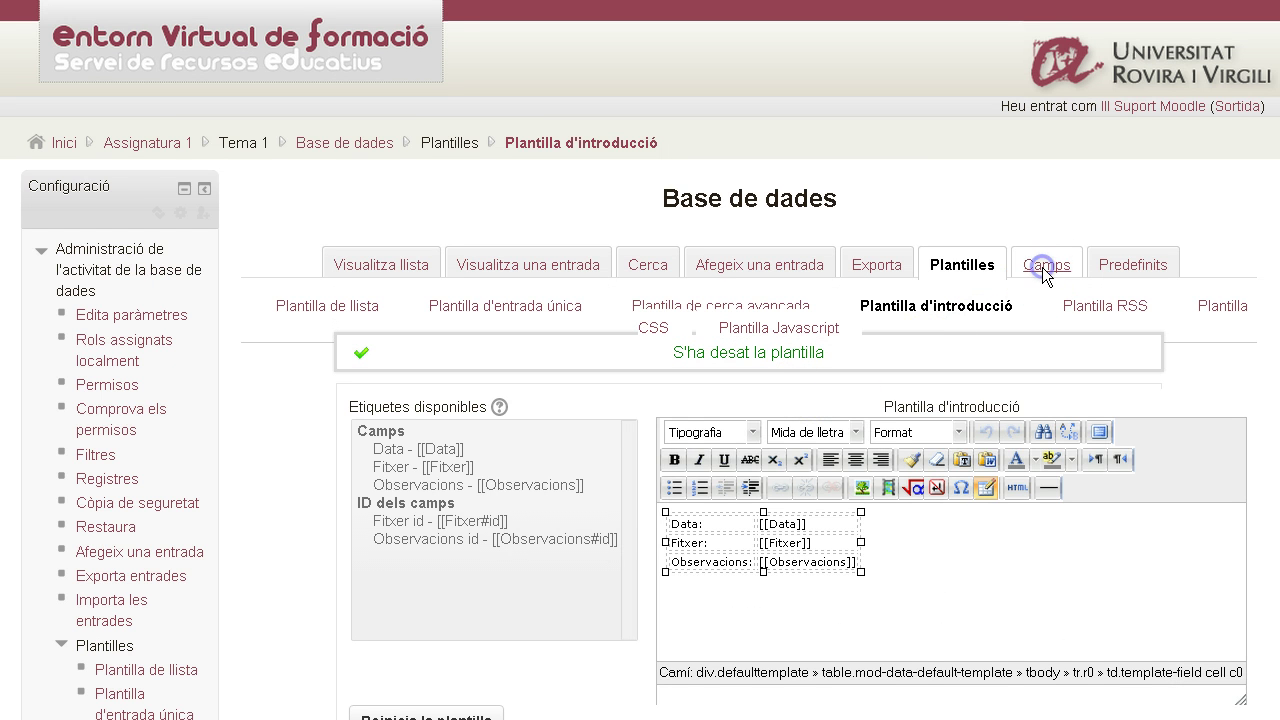